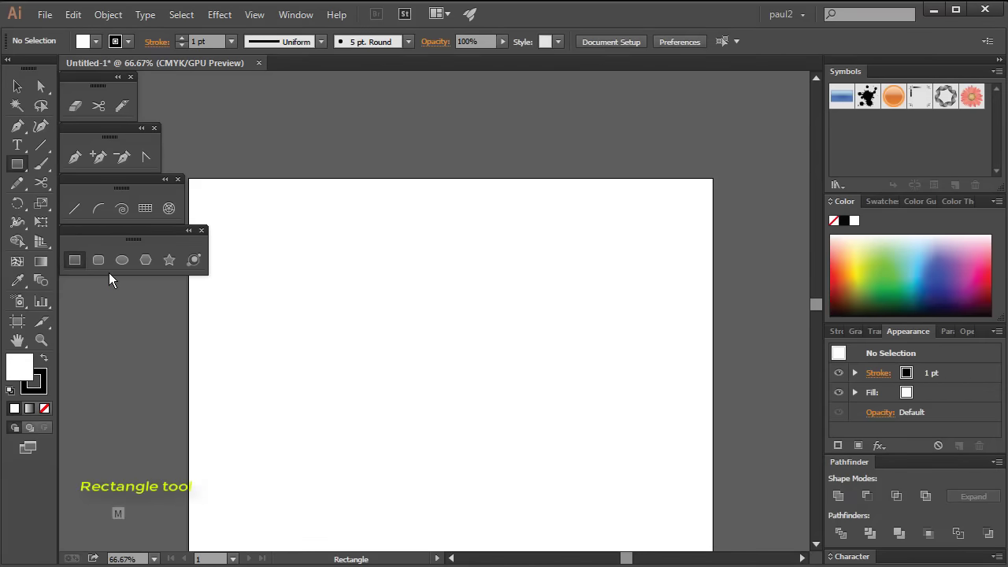
Draw a 100 × 100 px square near the centre of the artboard.
left_click(482, 342)
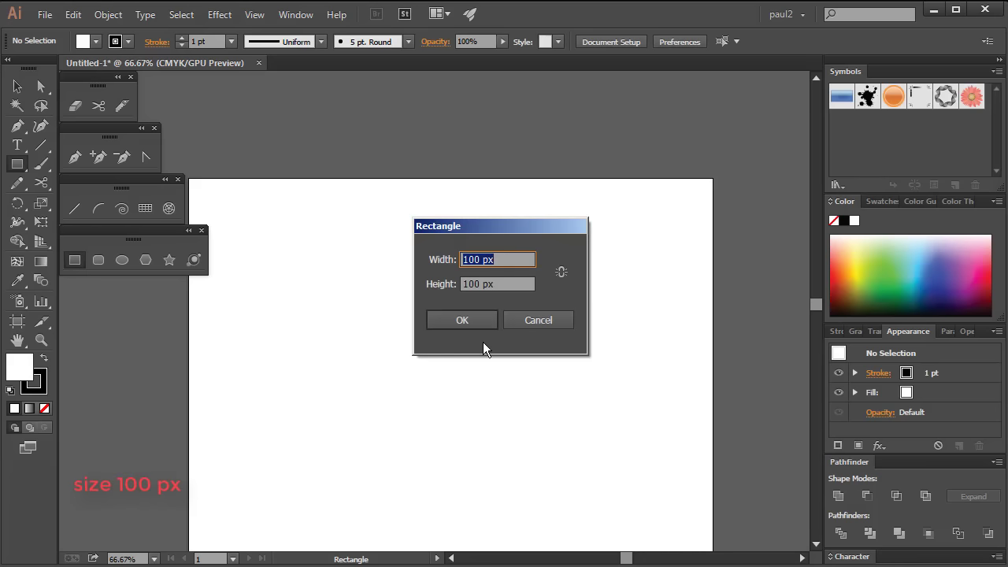
left_click(481, 315)
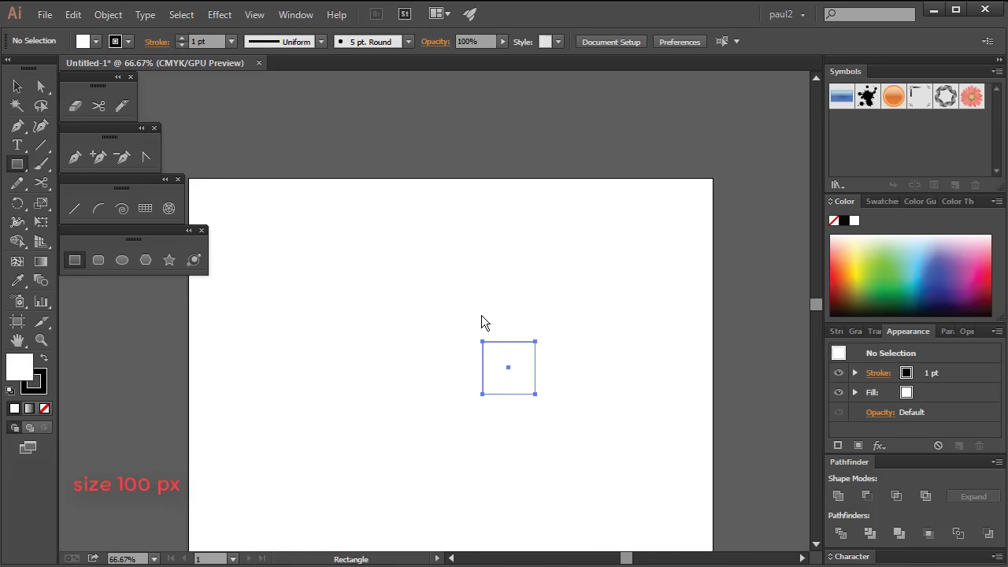
Zoom in on the square and set its fill to None, keeping only the black outline.
key("z")
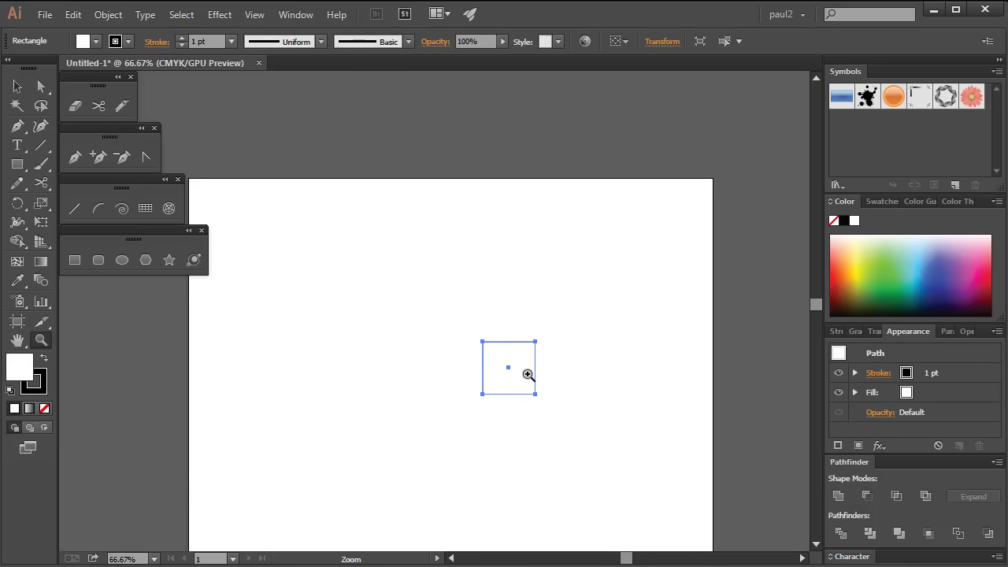
left_click(527, 373)
left_click(436, 309)
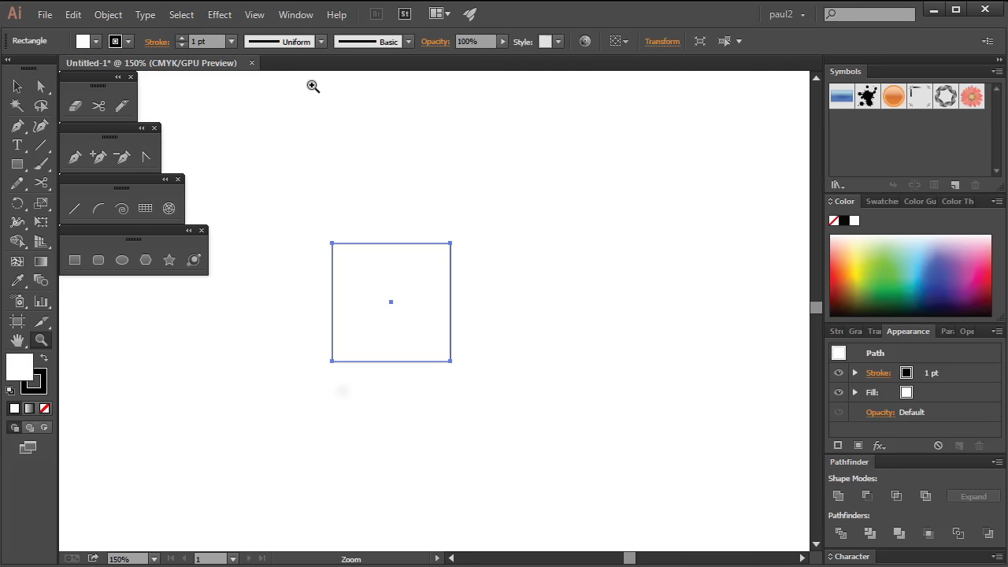
left_click(93, 41)
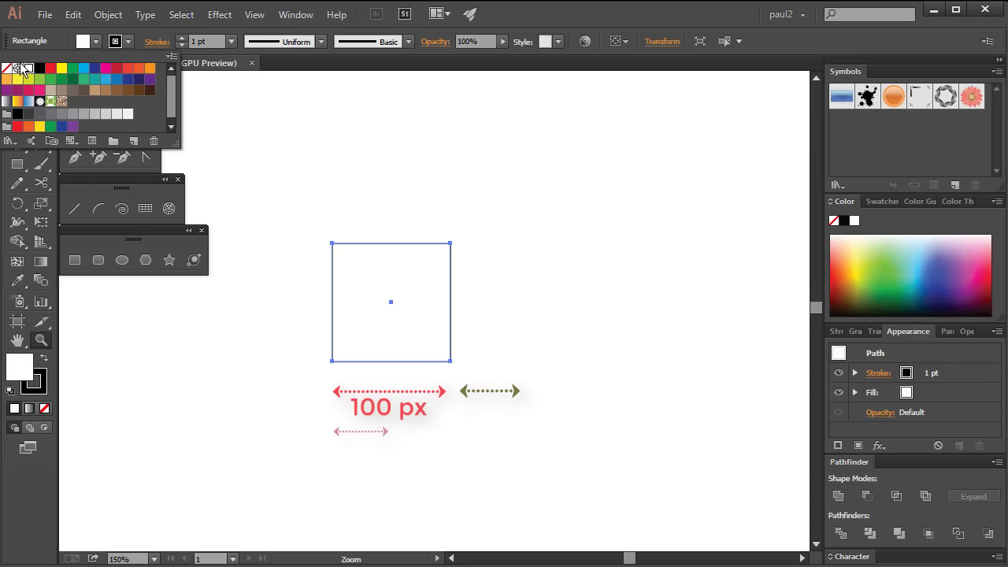
left_click(16, 69)
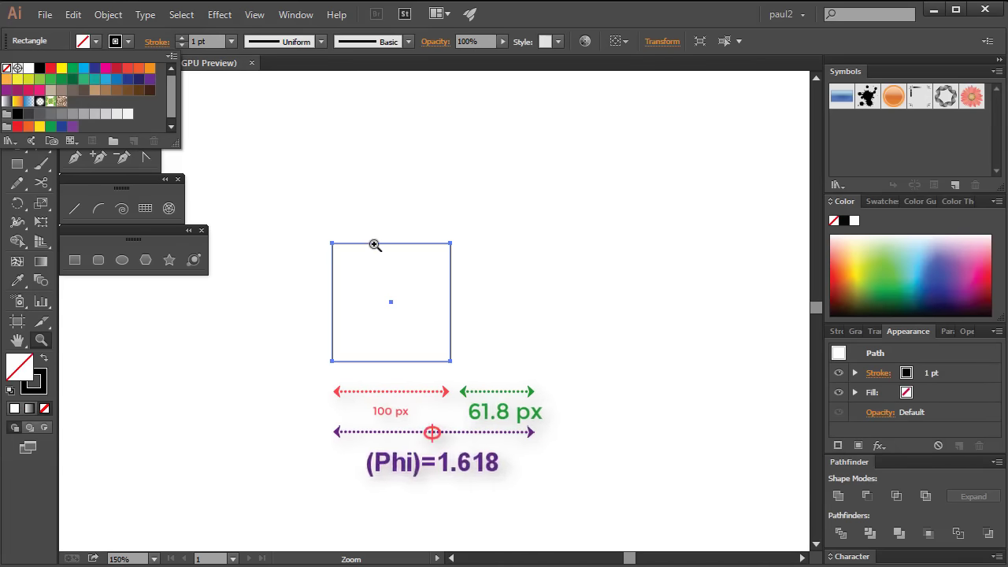
key("v")
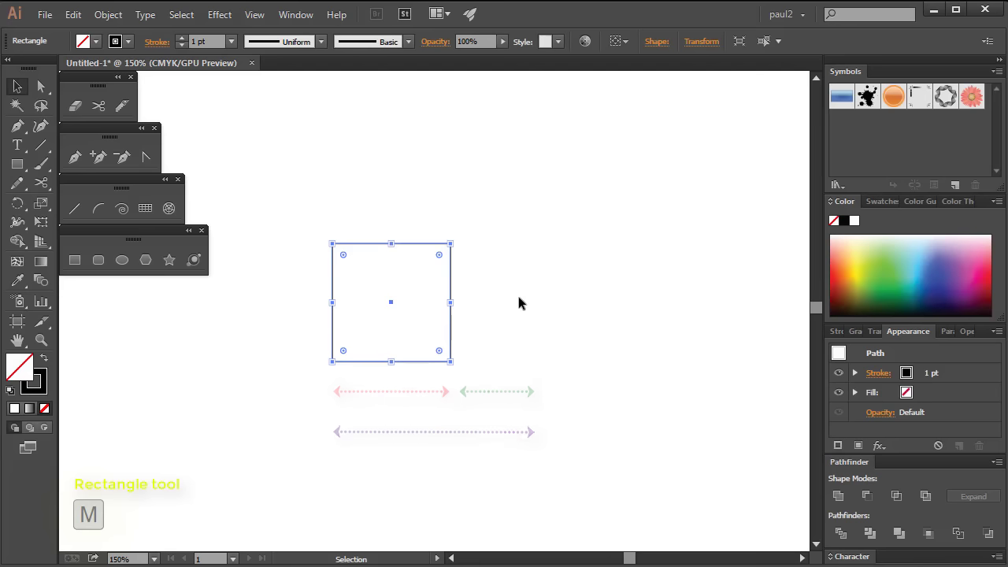
Create a rectangle 61.8 px wide and 100 px tall.
key("m")
left_click(499, 302)
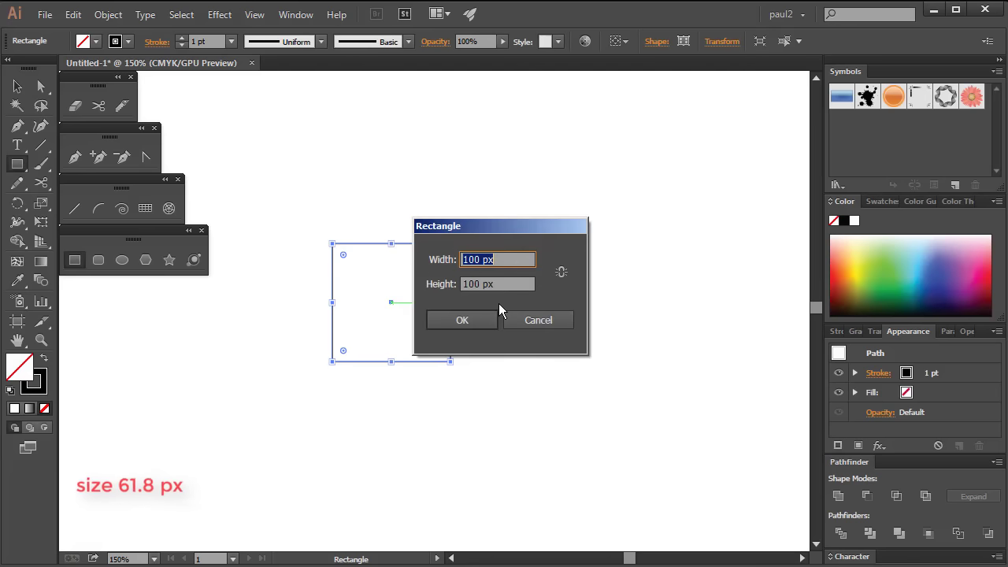
type("61.8")
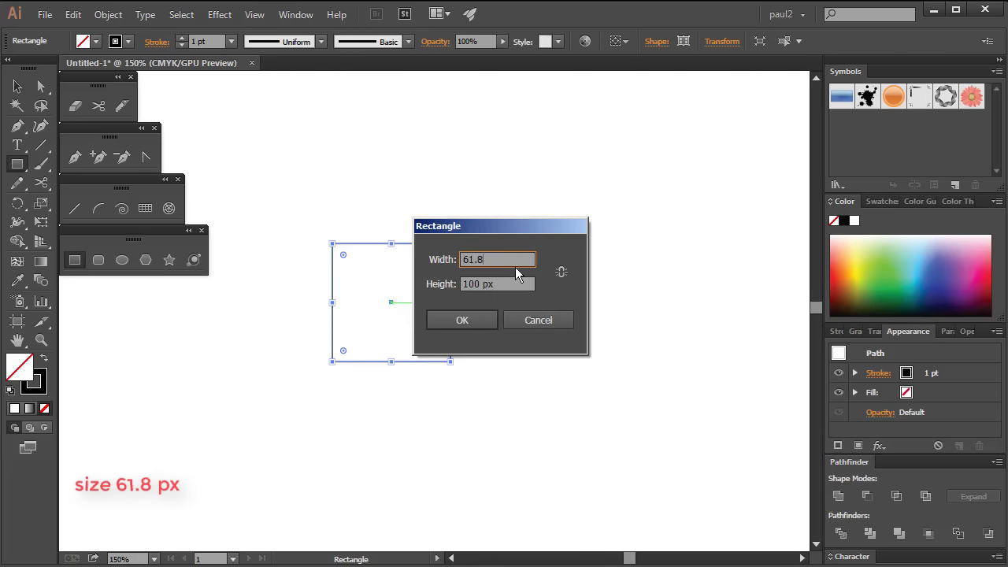
key("Return")
Move the 61.8 px rectangle to snap flush against the square's right edge.
left_click(18, 86)
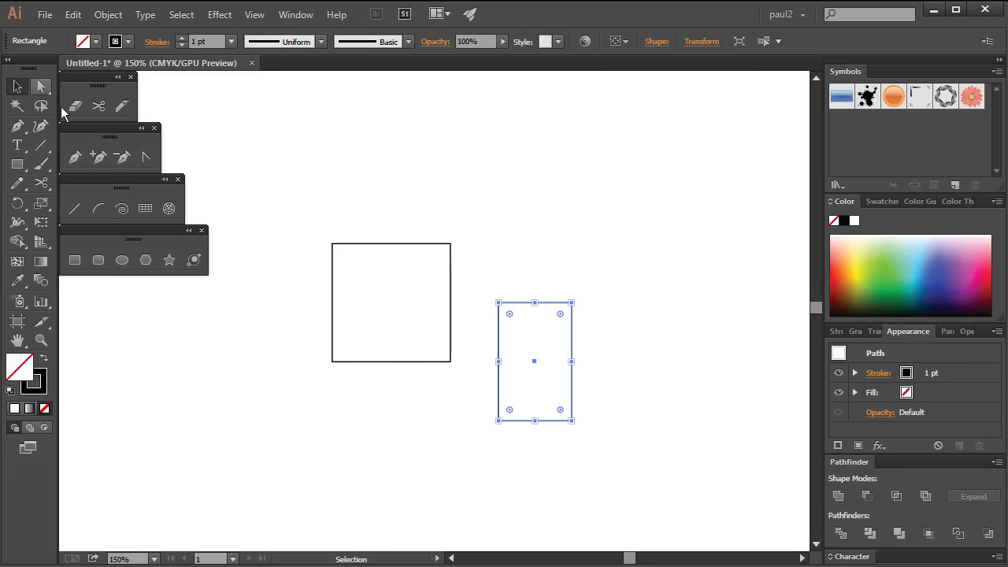
left_click(537, 362)
left_click(543, 362)
left_click_drag(533, 363, 488, 313)
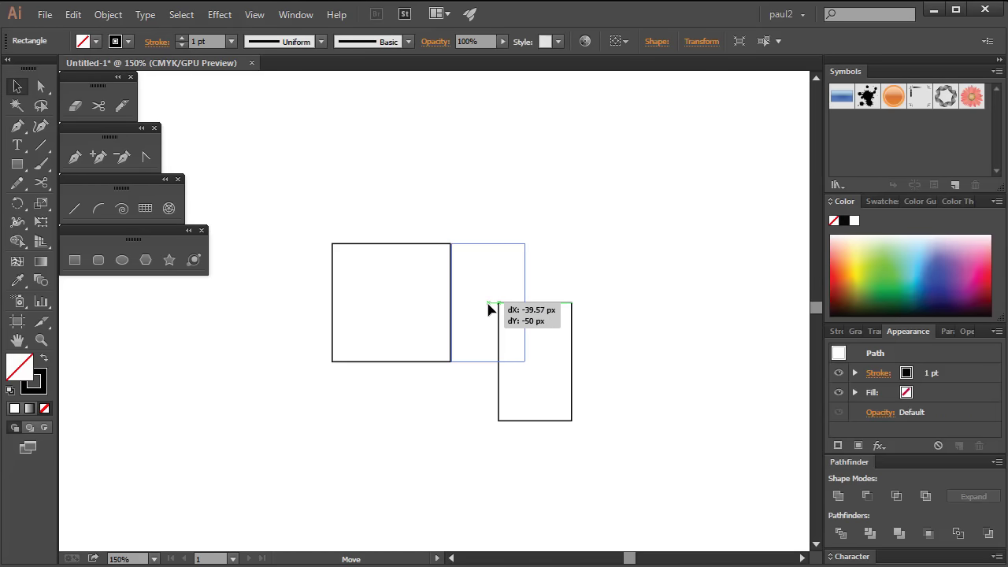
left_click_drag(488, 314, 488, 313)
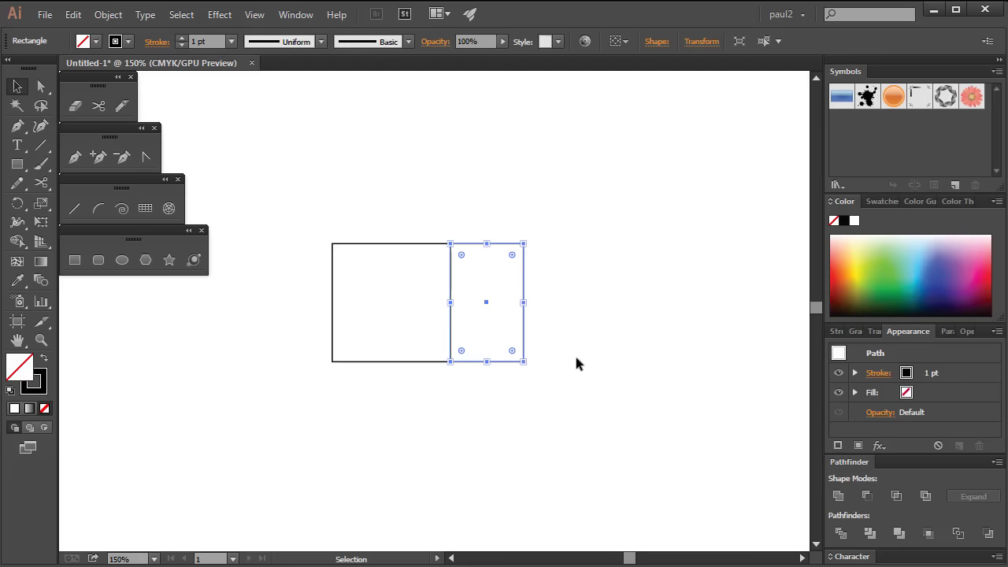
left_click(576, 358)
Draw a 200 px circle and centre it on the square's bottom-right corner.
left_click(119, 259)
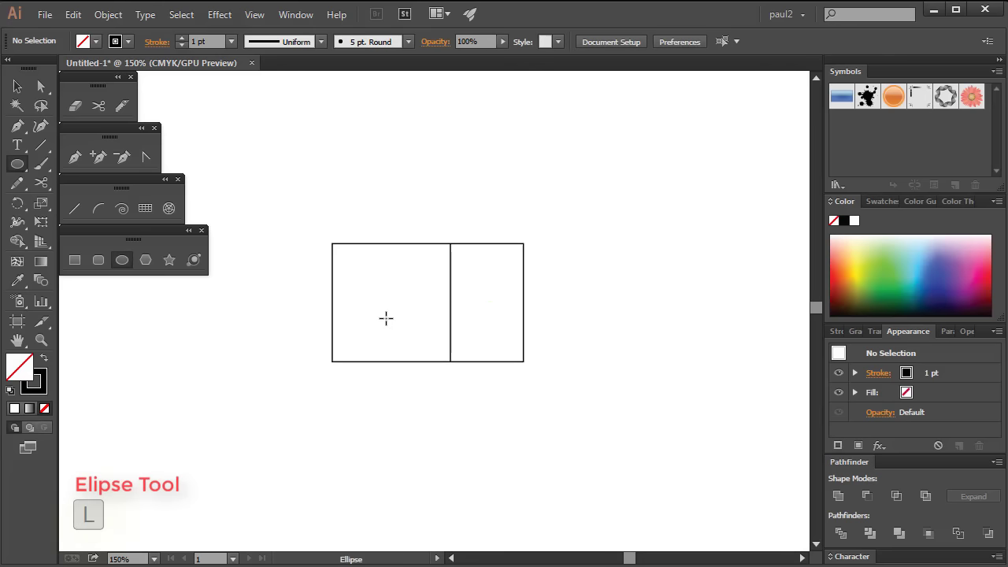
left_click(385, 317)
type("20")
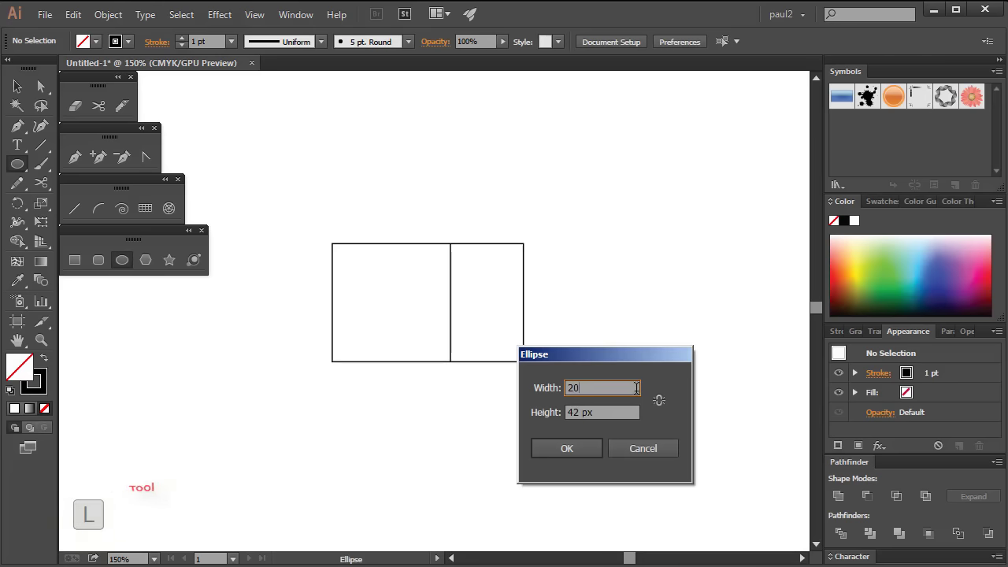
type("0")
key("Tab")
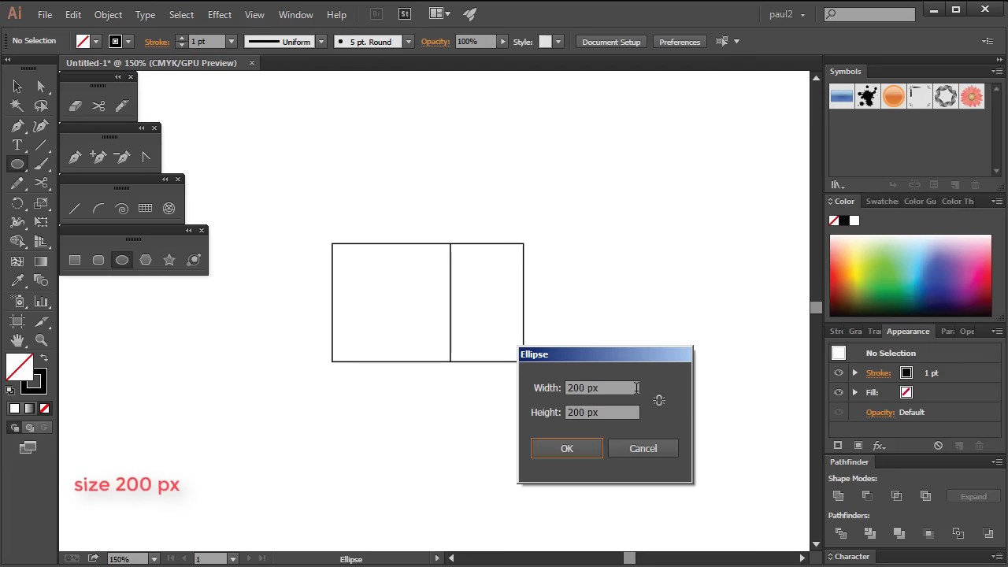
left_click(566, 448)
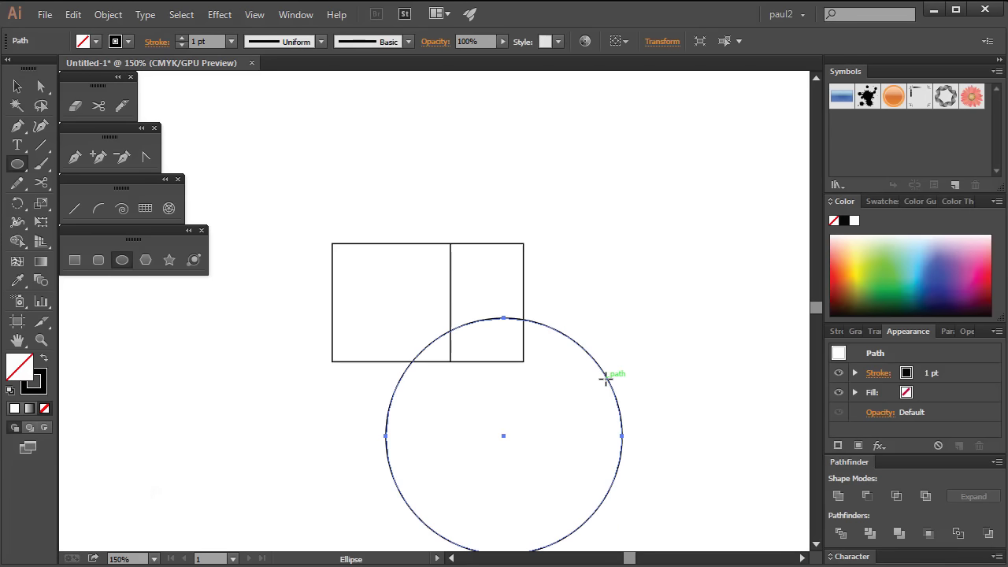
key("v")
left_click_drag(504, 437, 451, 361)
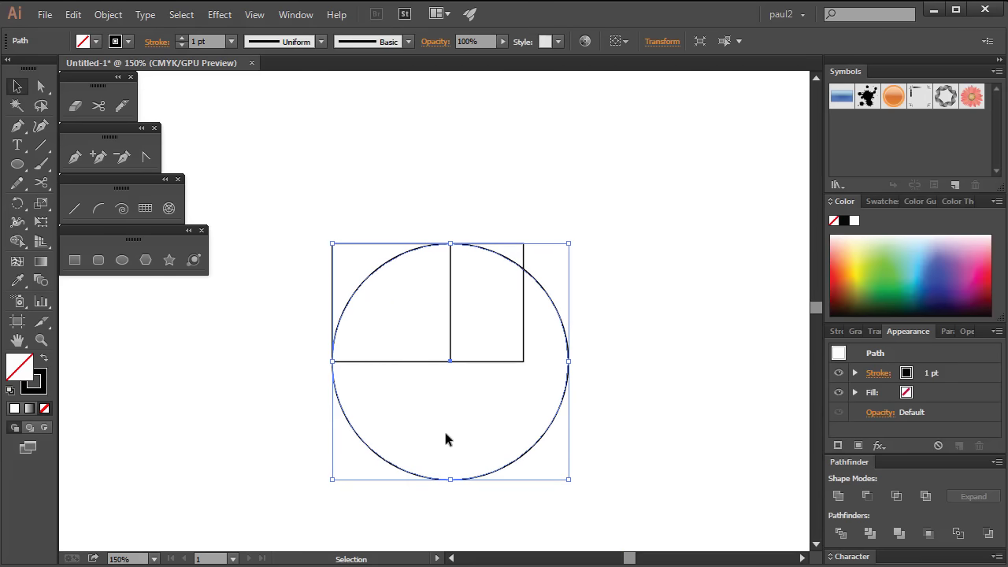
double_click(368, 451)
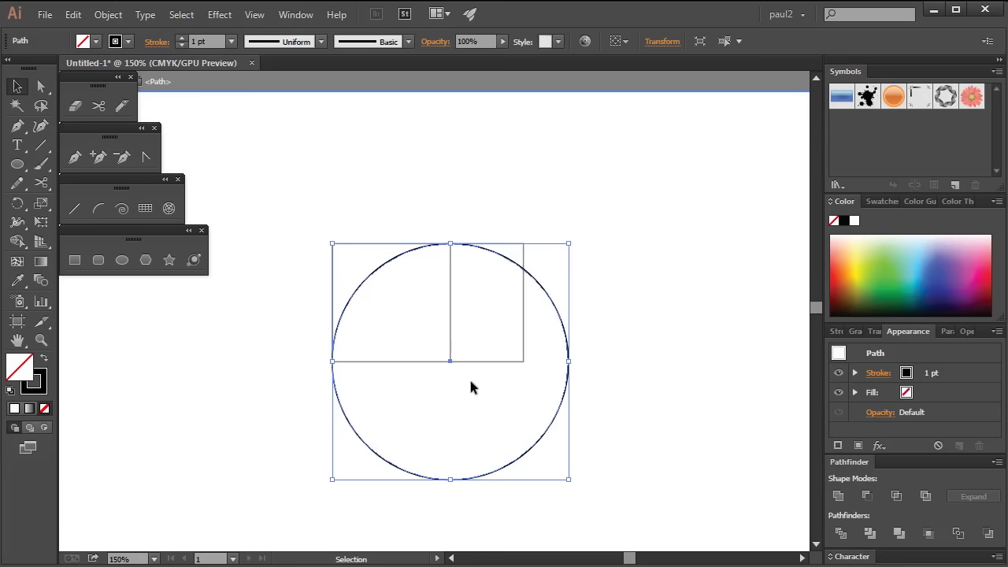
Cut the circle with the Scissors tool at its top and left anchor points.
key("z")
left_click(424, 308)
left_click(412, 301)
left_click(465, 297)
left_click(482, 260)
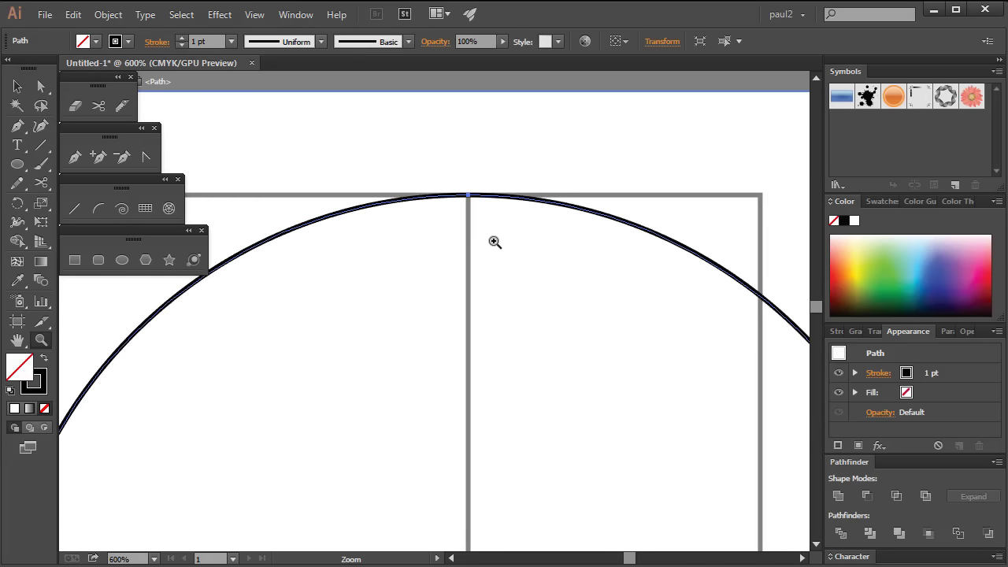
left_click(488, 231)
left_click_drag(461, 320, 597, 236)
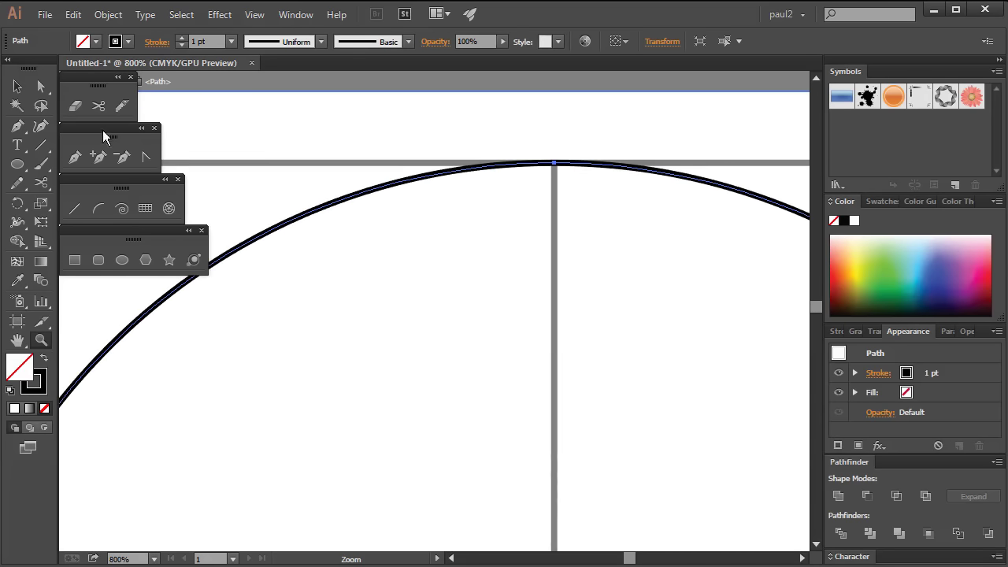
key("c")
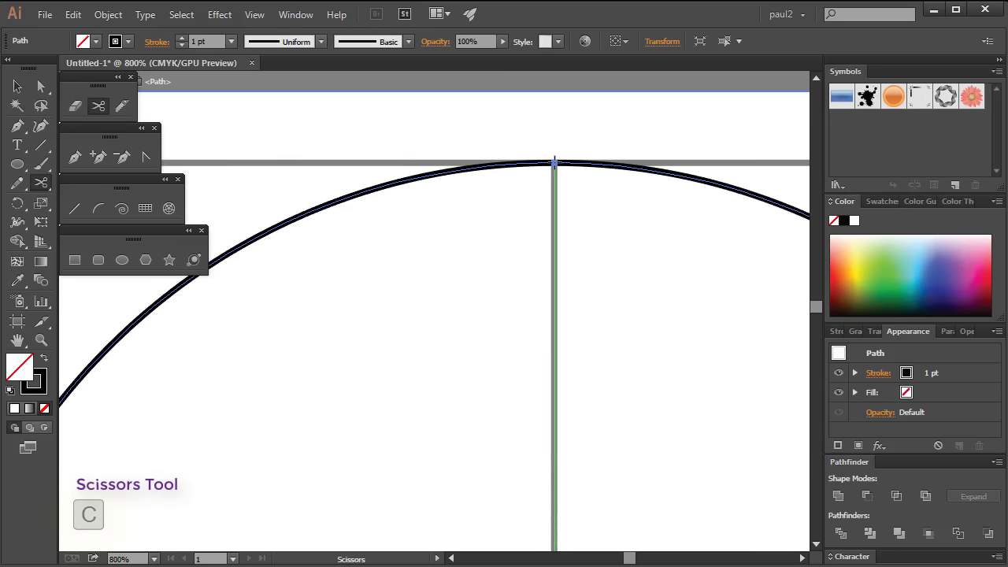
left_click(554, 163)
scroll(531, 237, "down", 5)
scroll(531, 237, "left", 5)
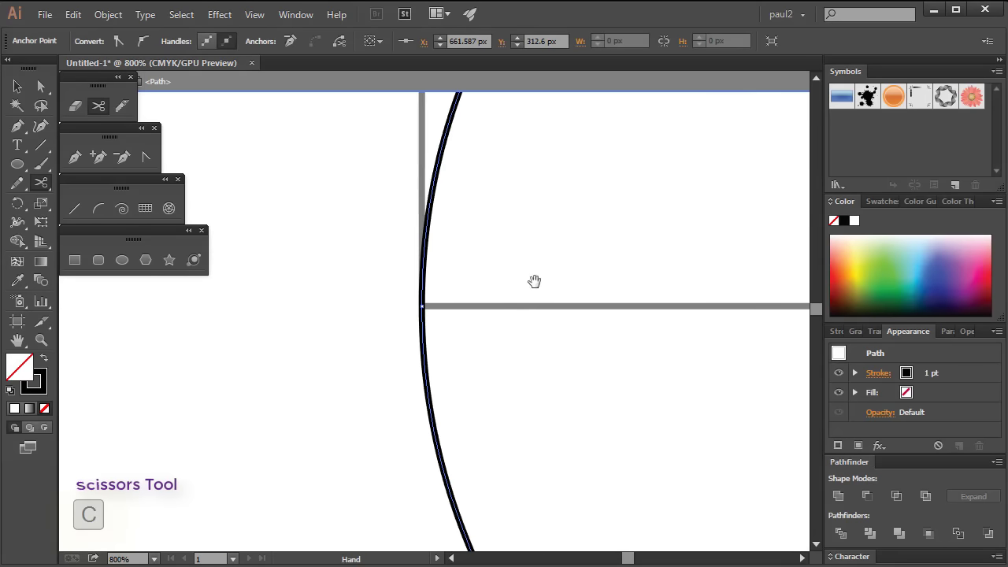
left_click(420, 305)
Delete the leftover three-quarter segment, keeping only the quarter arc through the square.
key("z")
left_click(553, 326, "alt")
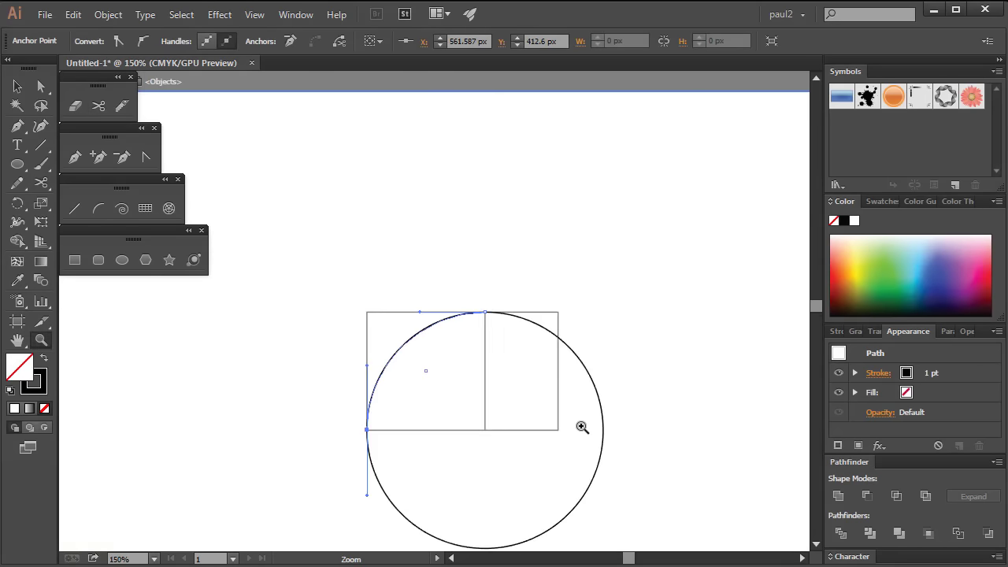
key("v")
left_click_drag(641, 476, 542, 489)
key("Delete")
key("z")
left_click(491, 387)
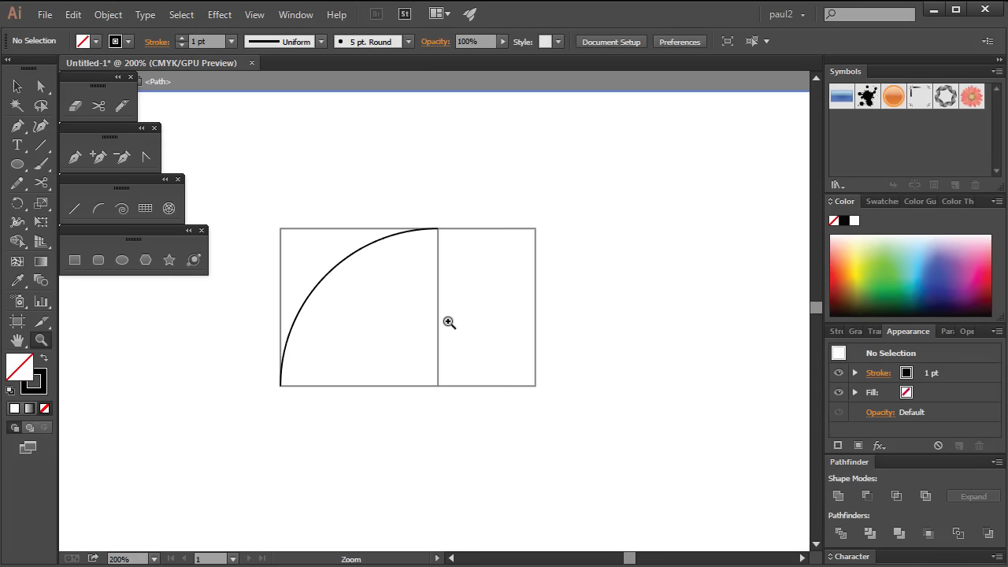
left_click(449, 322)
Exit isolation, select the square, rectangle and arc, and rotate a copy 90°.
key("v")
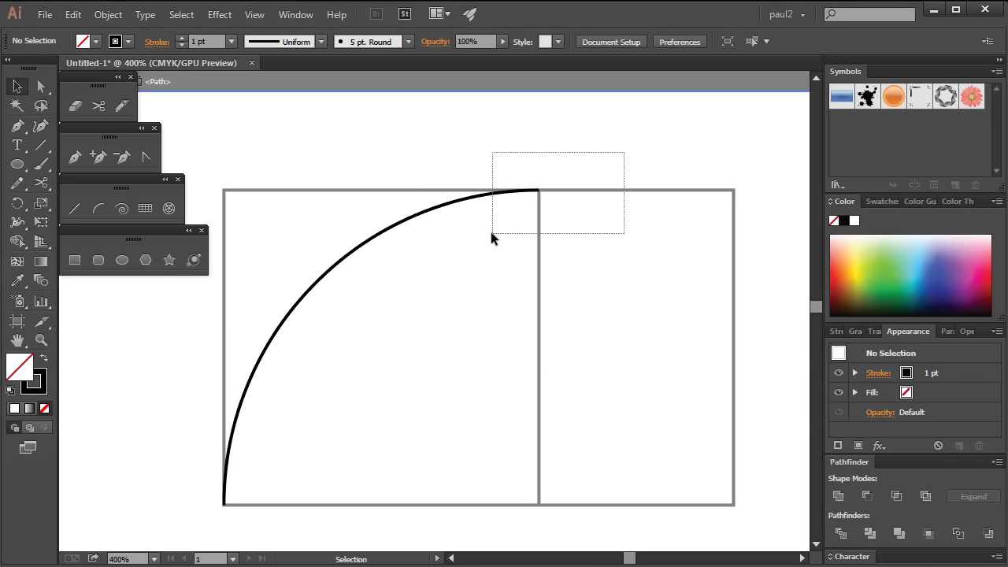
right_click(493, 189)
left_click(547, 242)
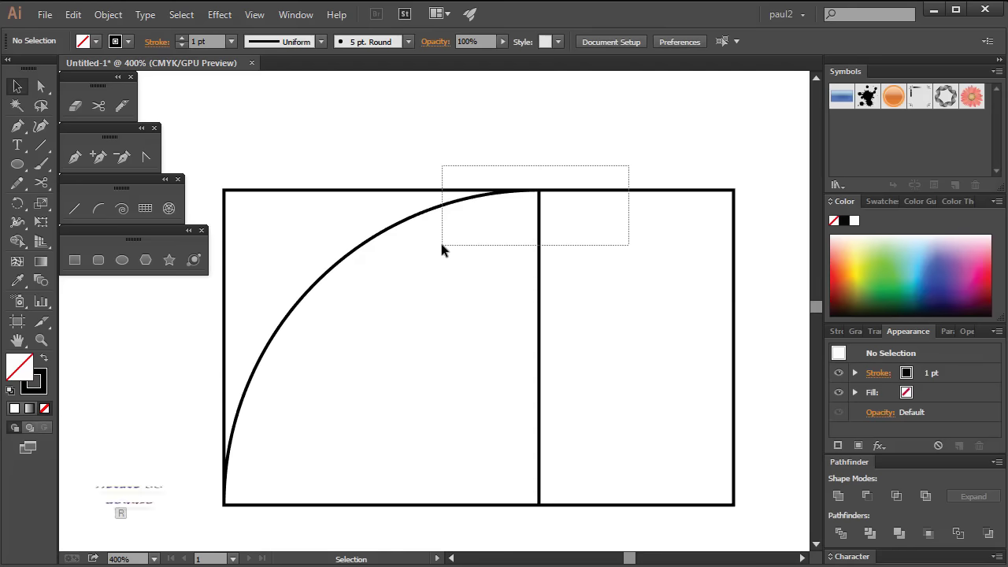
left_click_drag(441, 245, 441, 247)
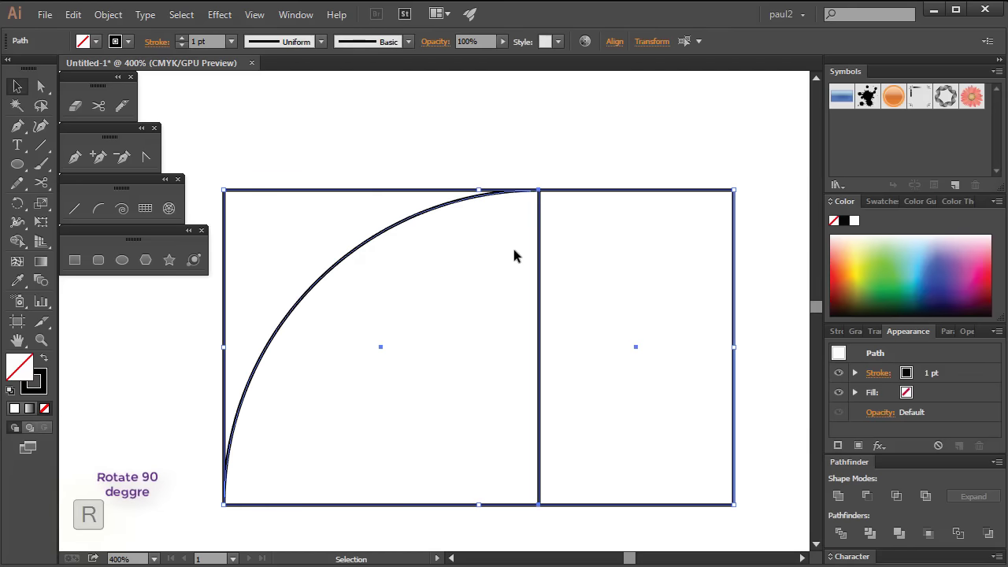
key("r")
left_click_drag(632, 161, 683, 269)
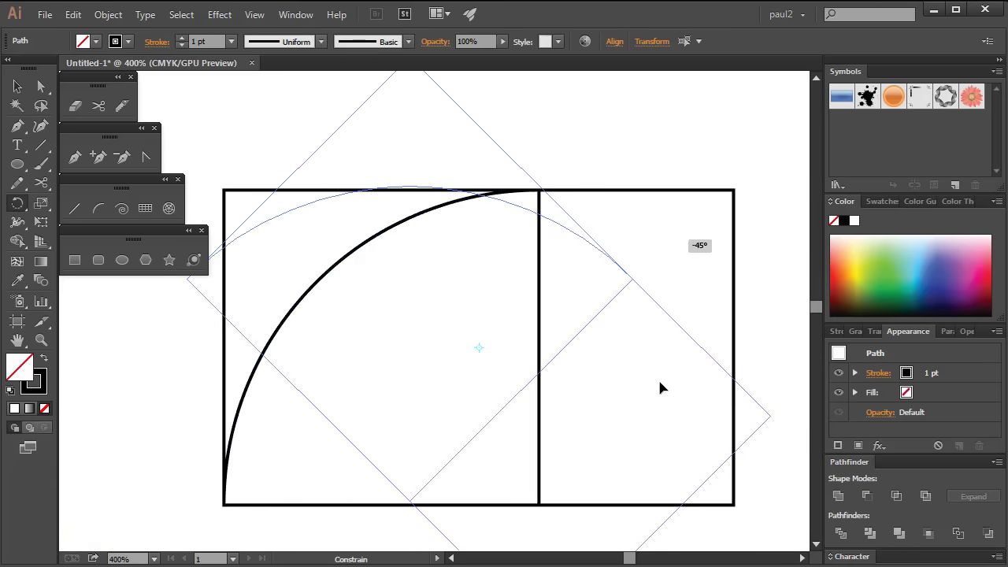
left_click_drag(661, 387, 661, 414)
Scale the rotated copy uniformly to 61.8%.
key("s")
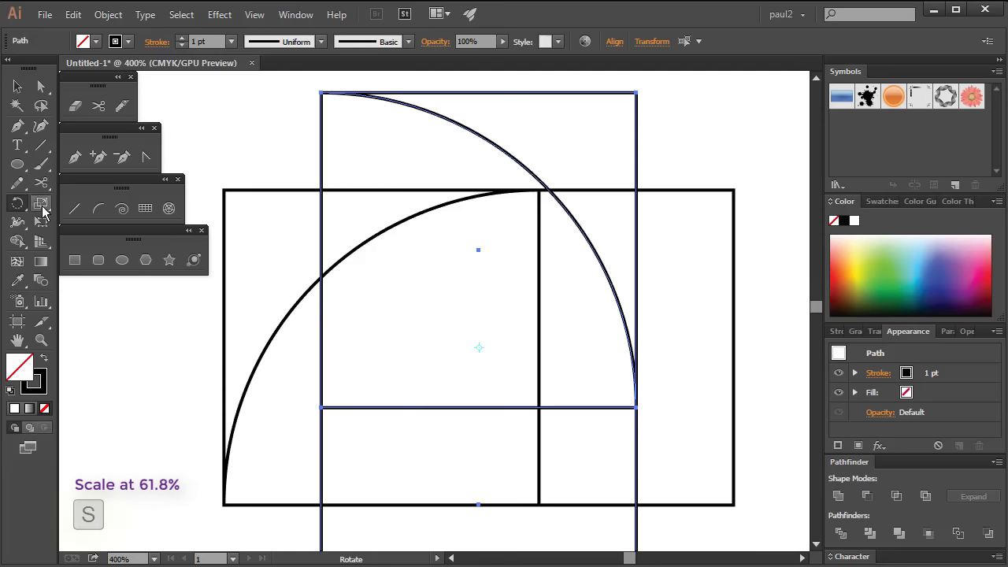
double_click(41, 203)
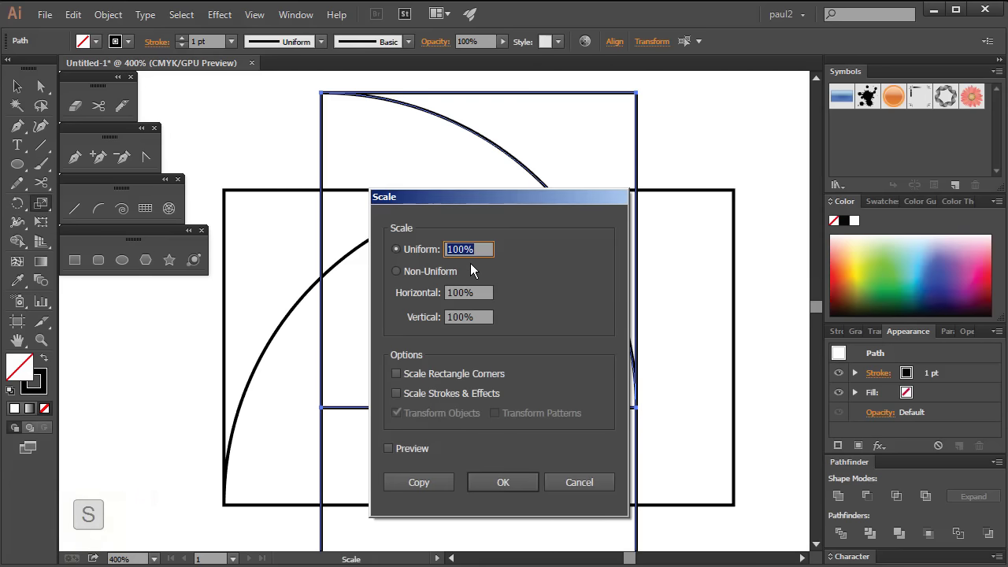
type("61.8")
key("Return")
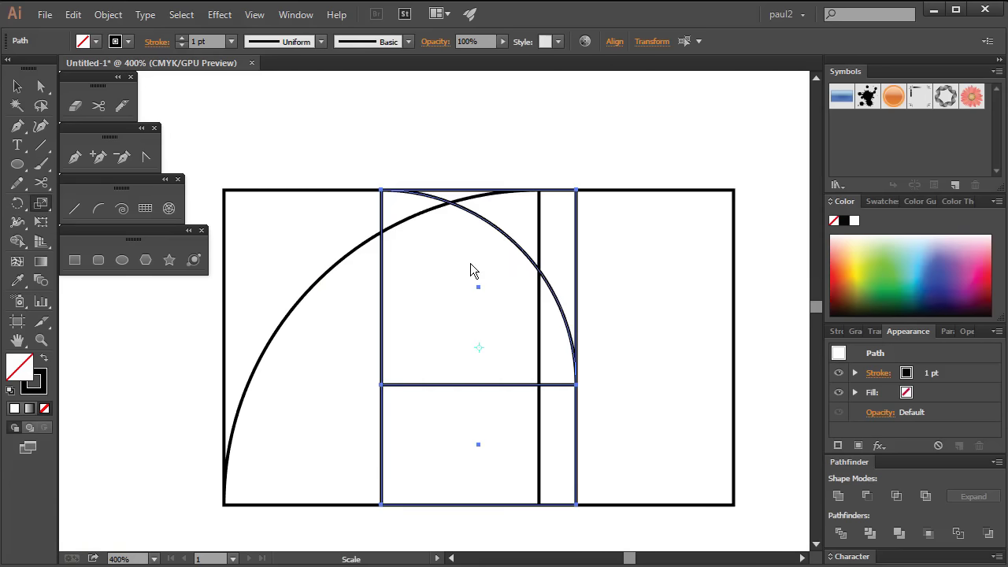
Place the copy at the rectangle's right edge, then fit a rotated 61.8% piece along the bottom.
key("v")
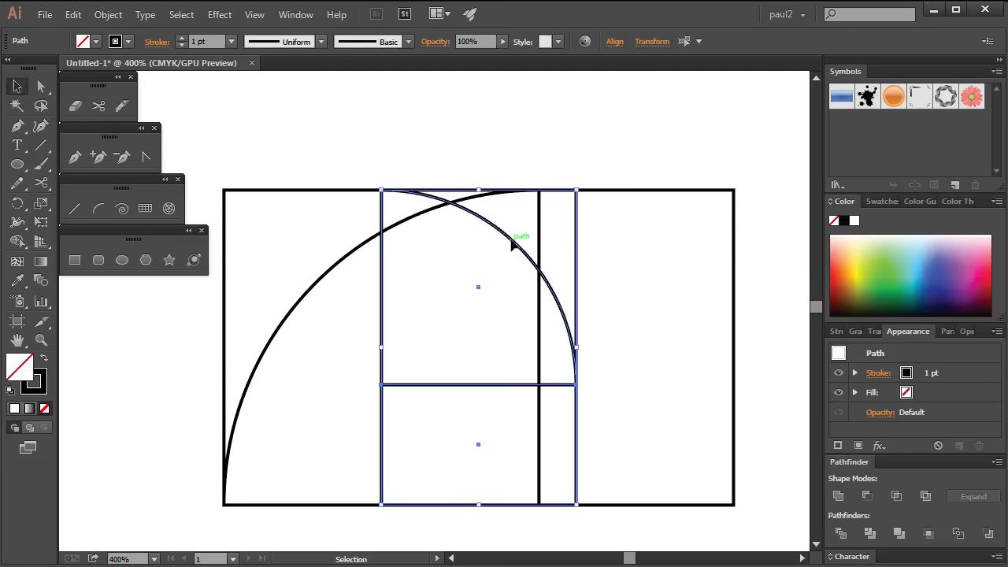
left_click_drag(512, 244, 669, 271)
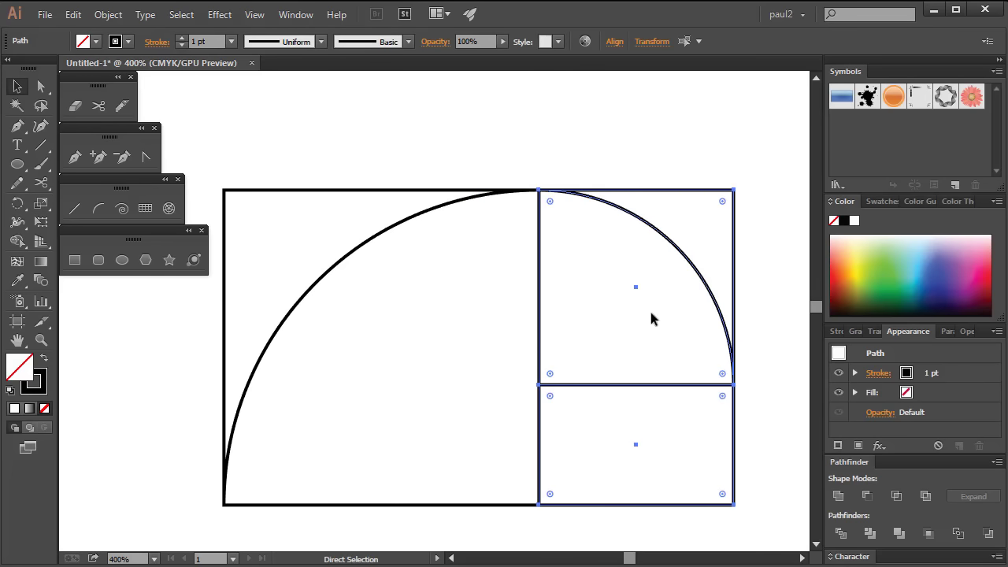
key("r")
left_click_drag(630, 168, 755, 351)
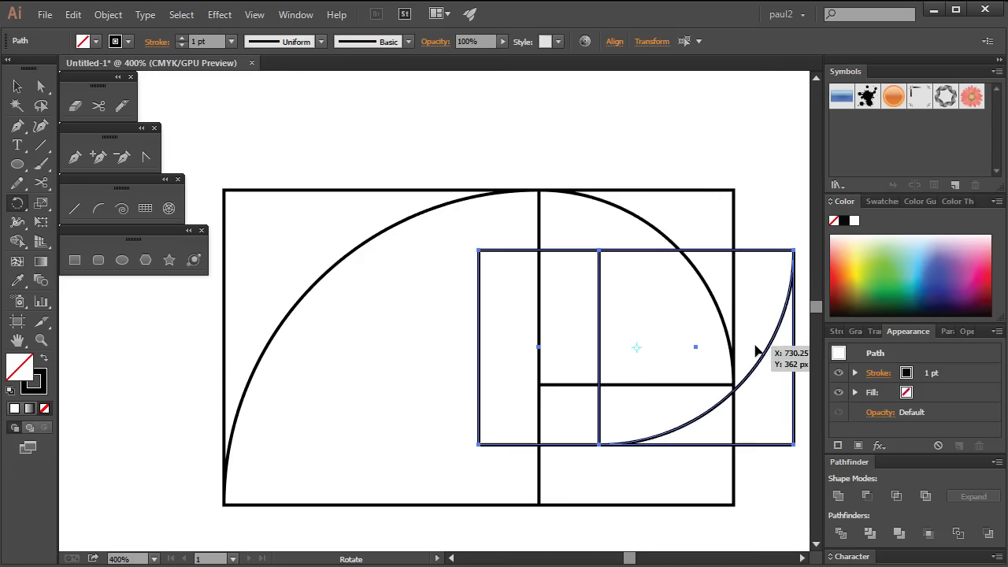
key("v")
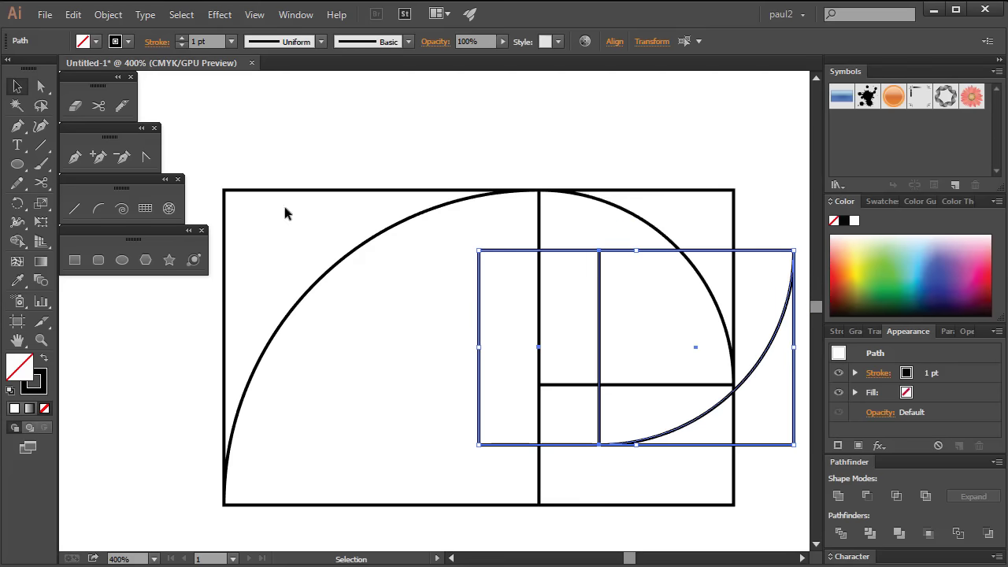
double_click(41, 203)
left_click(504, 482)
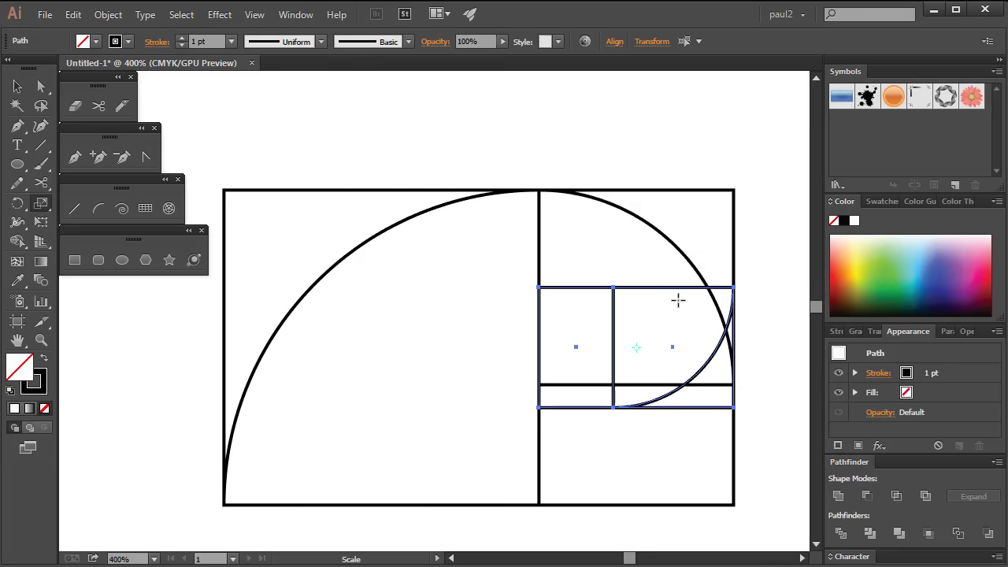
key("v")
mouse_move(669, 291)
left_mouse_down()
mouse_move(674, 390)
mouse_move(708, 467)
left_mouse_up()
Rotate and scale two more pieces to 61.8%, fitting them against the vertical and horizontal lines.
key("r")
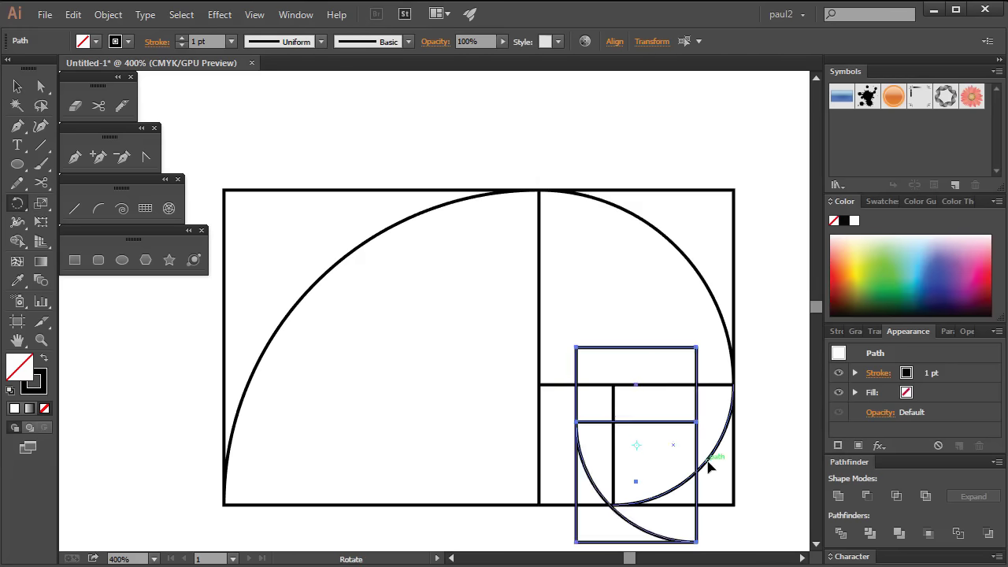
double_click(42, 203)
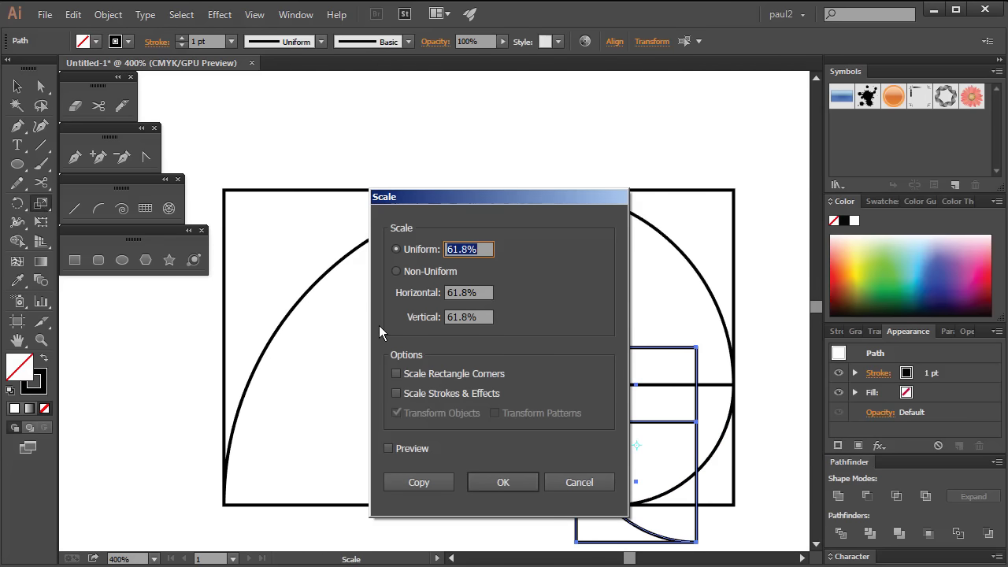
left_click(502, 482)
key("v")
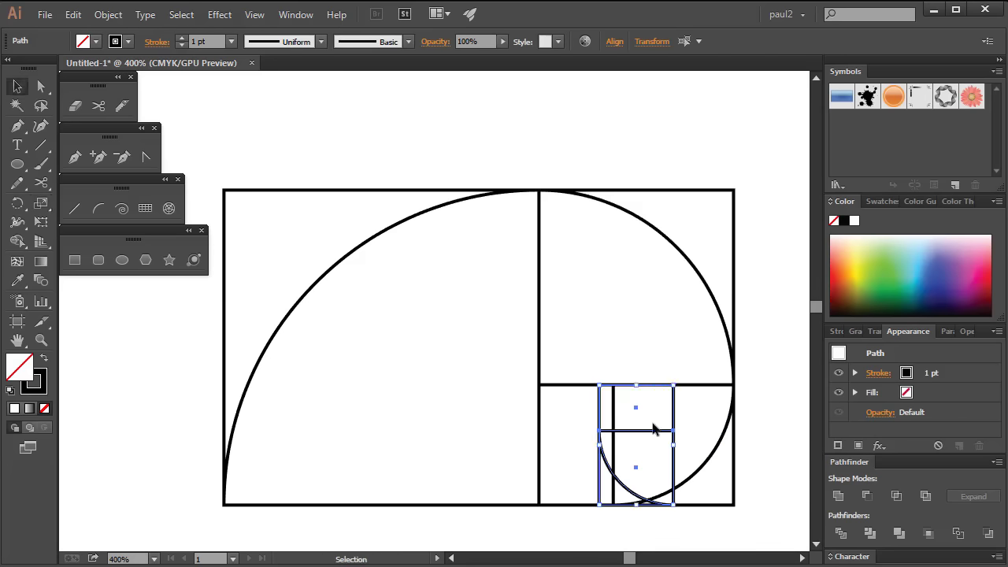
left_click_drag(658, 437, 598, 437)
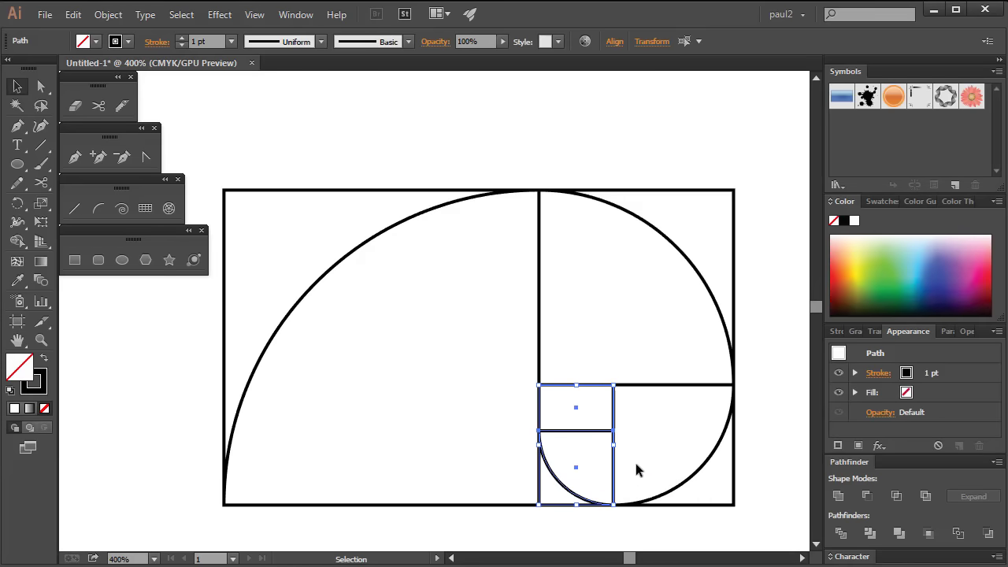
key("r")
mouse_move(648, 351)
left_mouse_down()
mouse_move(726, 479)
mouse_move(730, 508)
left_mouse_up()
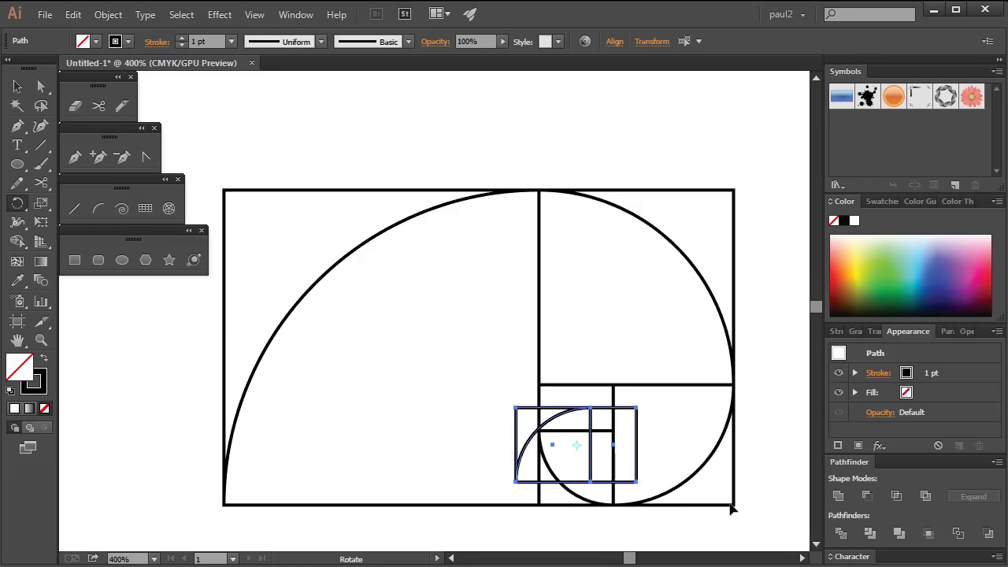
double_click(40, 203)
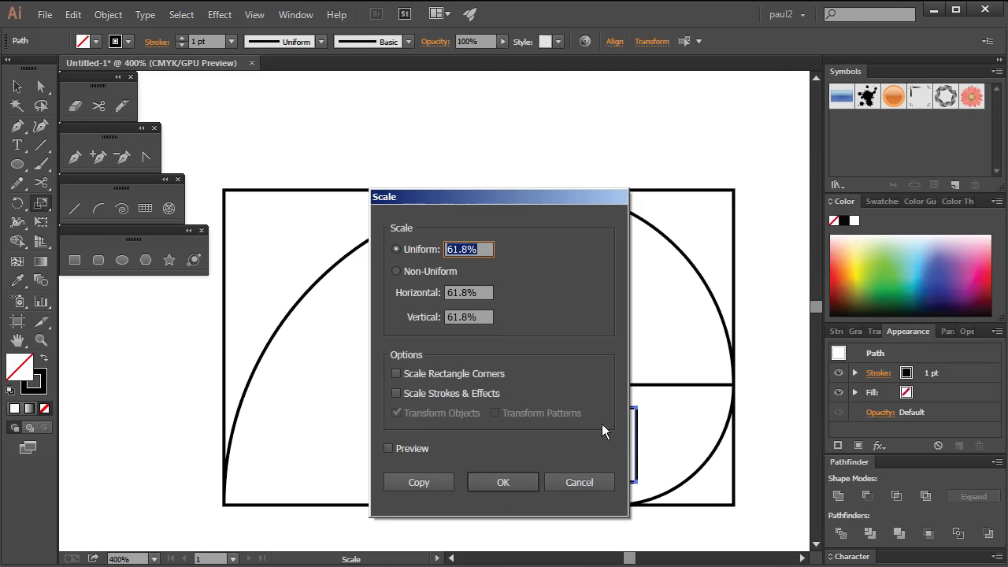
left_click(503, 482)
key("v")
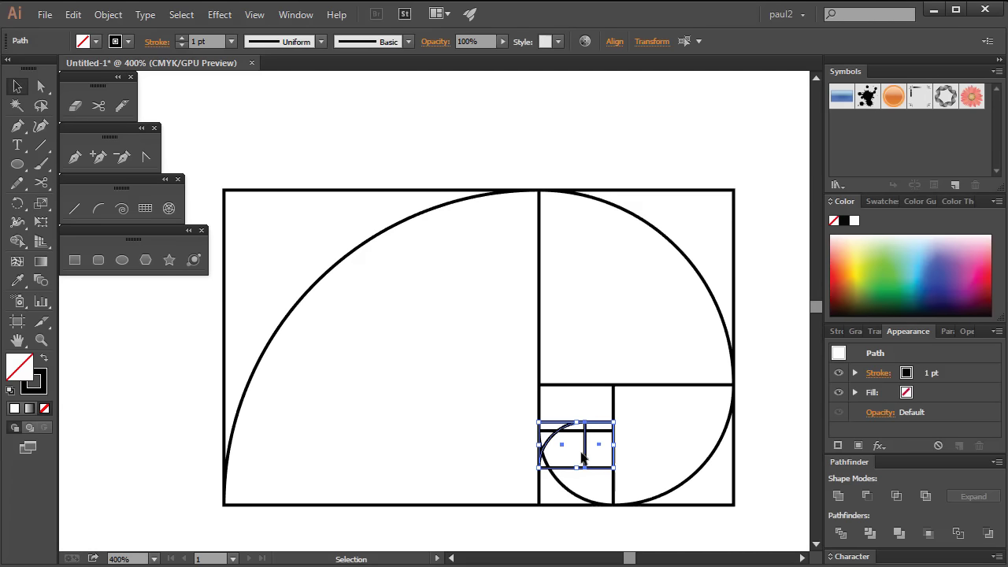
left_click_drag(582, 455, 585, 419)
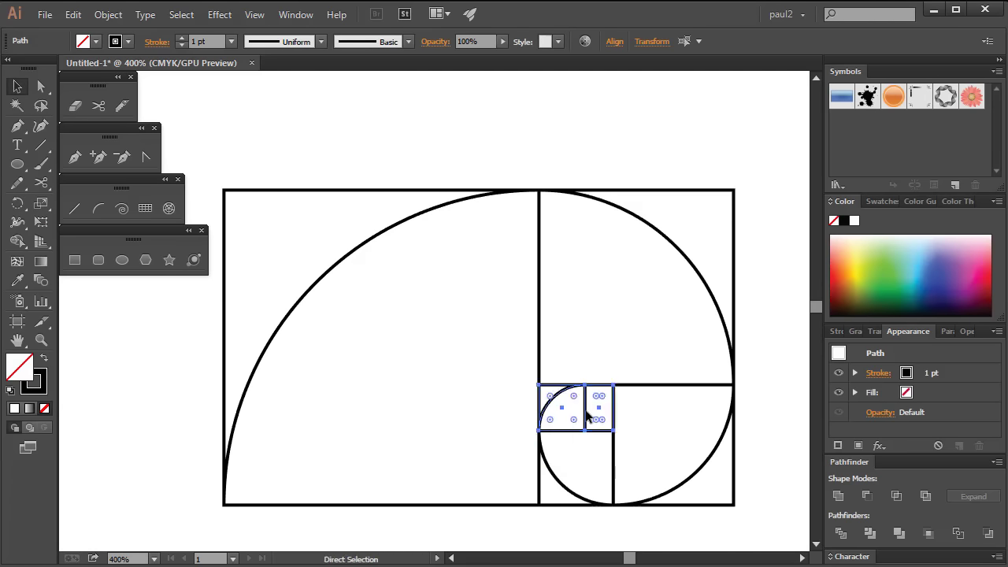
Rotate 90°, scale to 61.8% and snap the tiny piece into the innermost square.
key("r")
left_click_drag(669, 407, 653, 490)
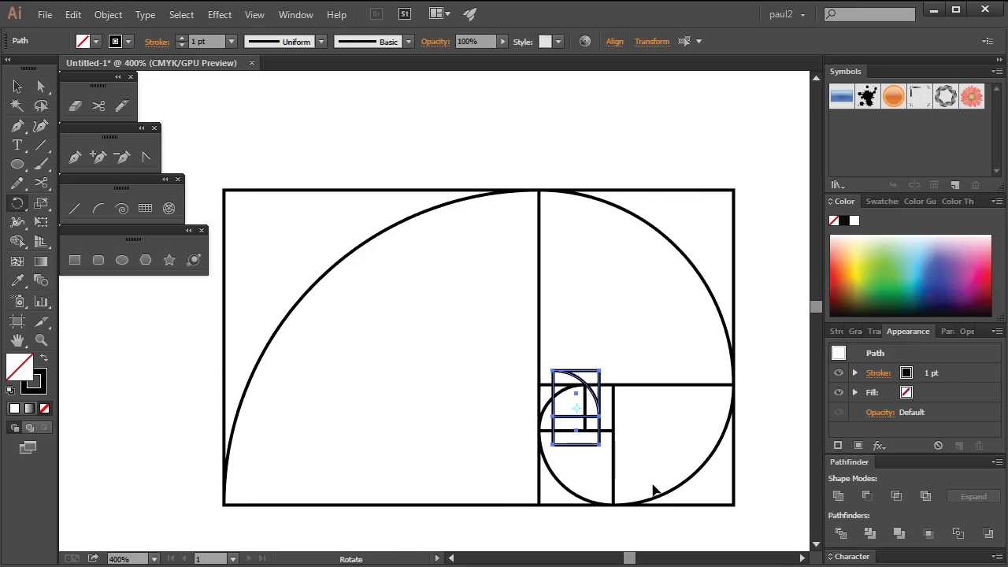
key("s")
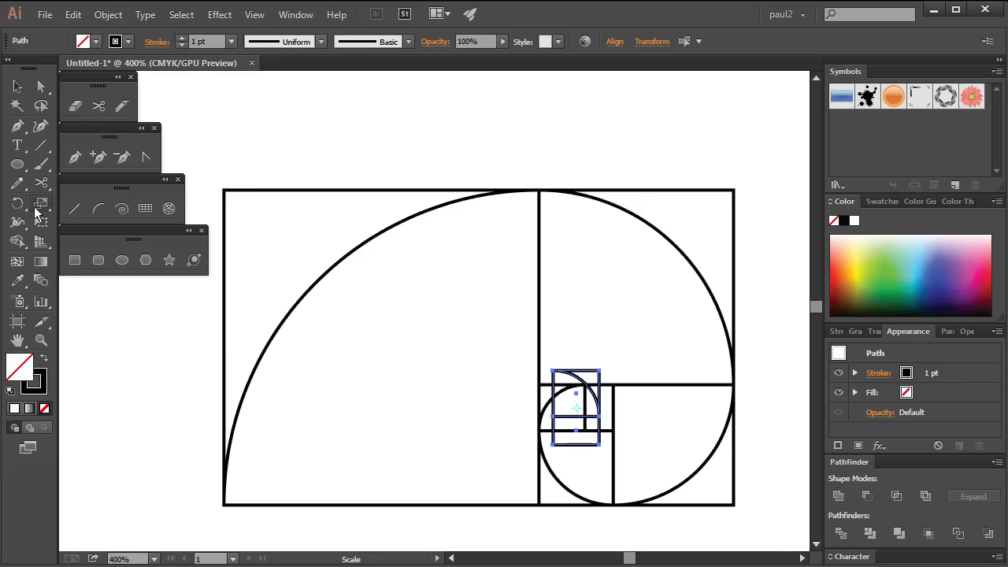
double_click(41, 202)
left_click(501, 481)
key("v")
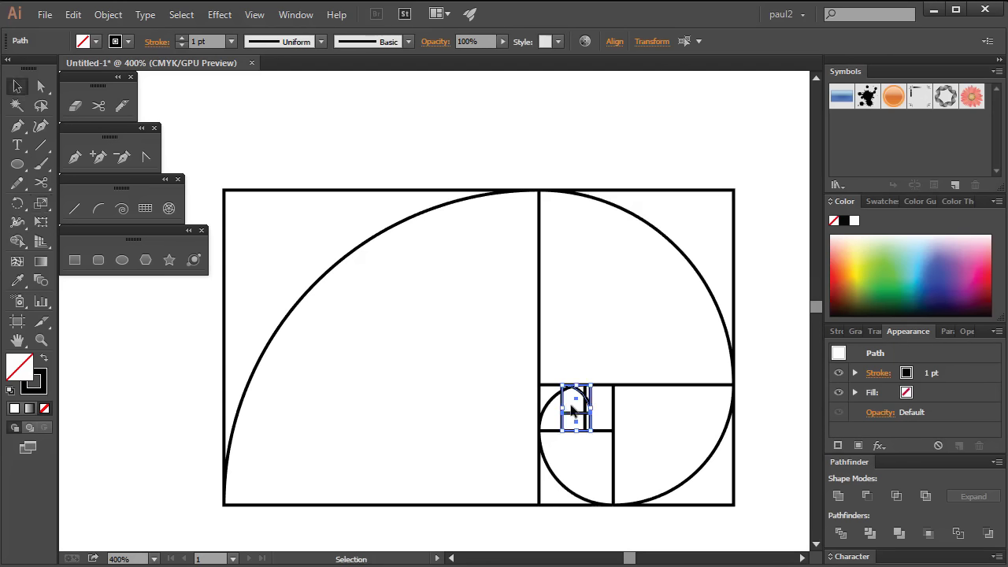
left_click_drag(573, 421, 603, 421)
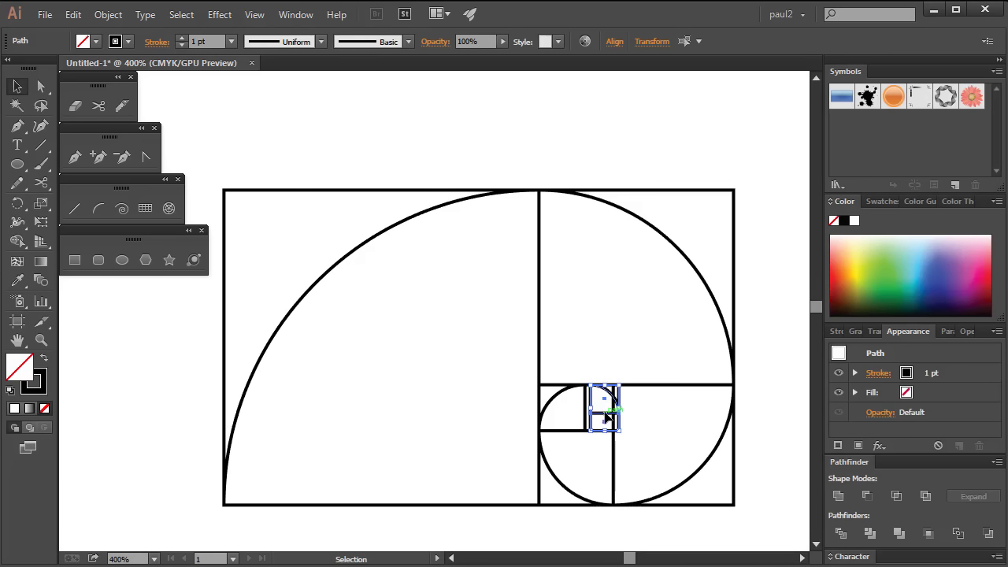
key("z")
left_click(625, 412)
Zoom into the centre and fit a 90°-rotated, 61.8% piece into the lower square.
left_click(459, 329)
left_click_drag(417, 321, 656, 460)
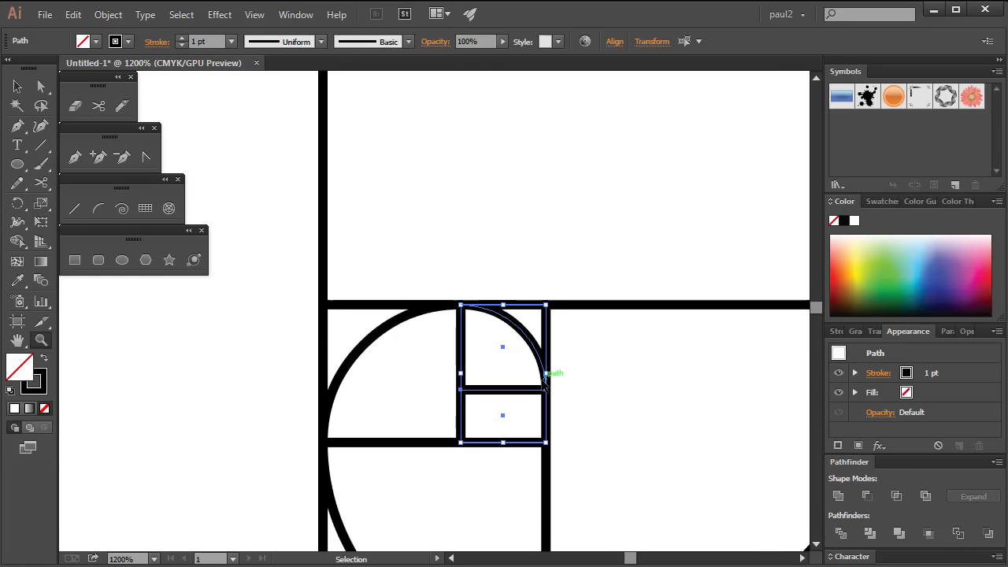
key("r")
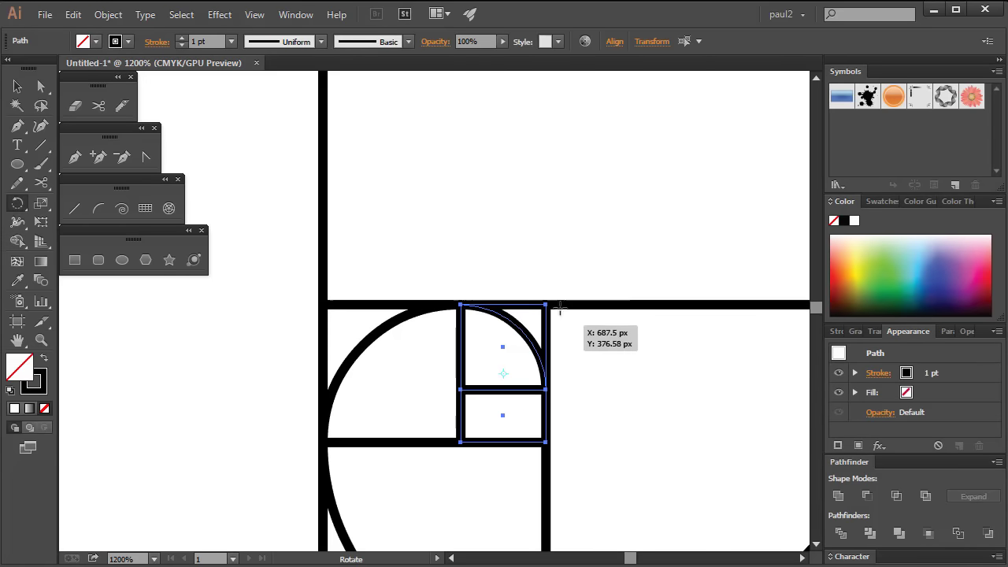
left_click_drag(568, 326, 607, 470)
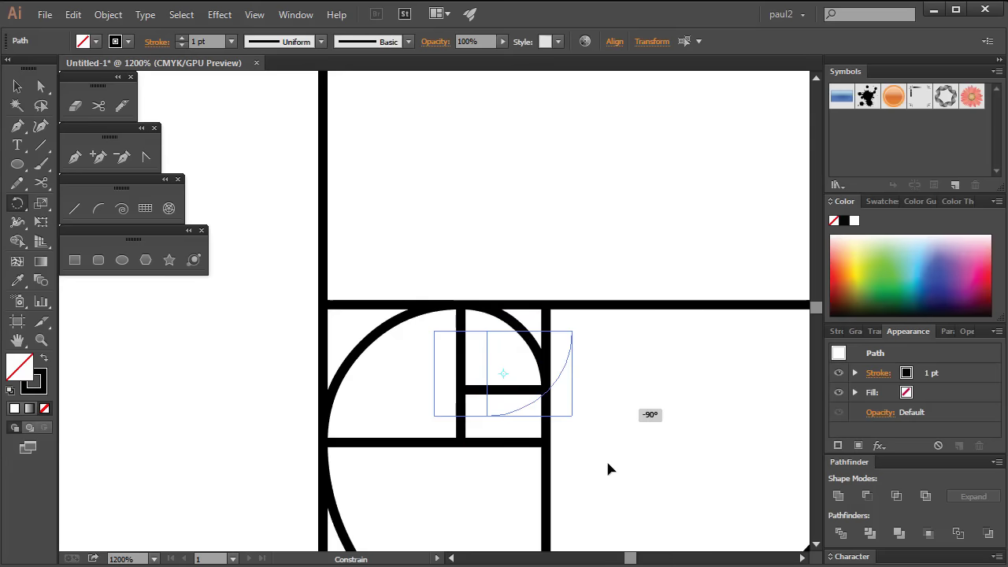
double_click(41, 203)
left_click(501, 483)
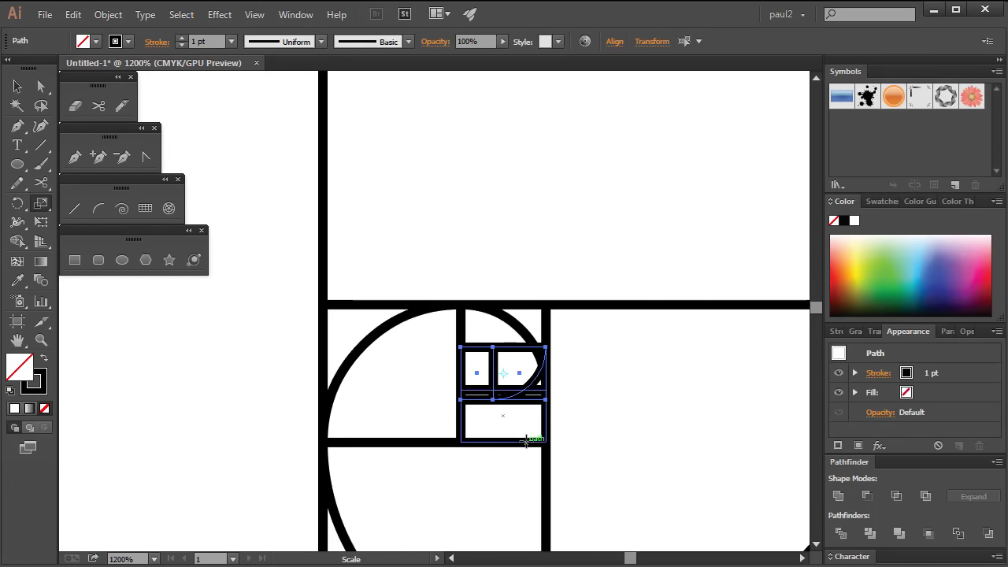
key("v")
left_click_drag(522, 347, 565, 410)
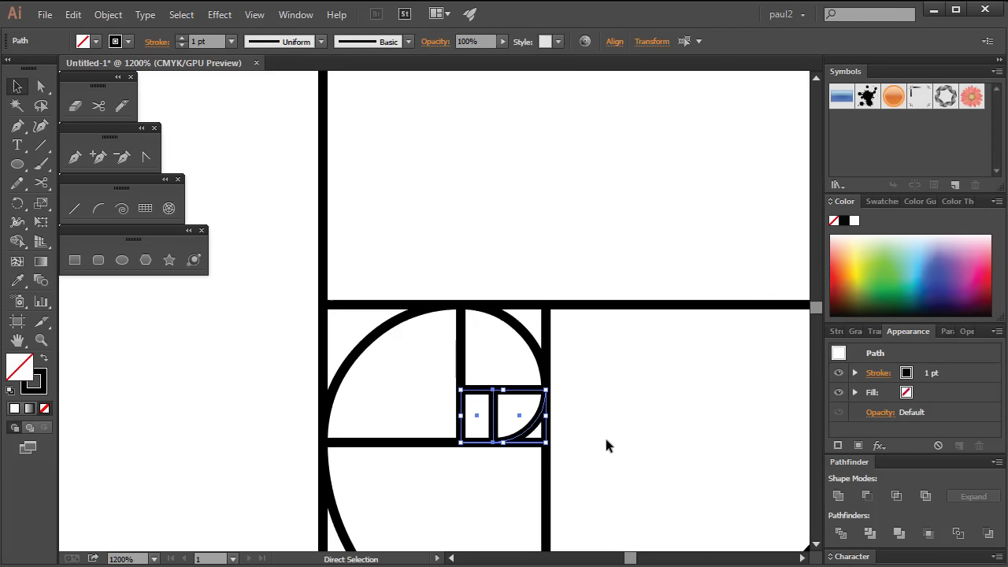
Rotate the next piece 90°, shrink it to 61.8%, and move it into the following slot.
key("r")
left_click_drag(603, 384, 605, 503)
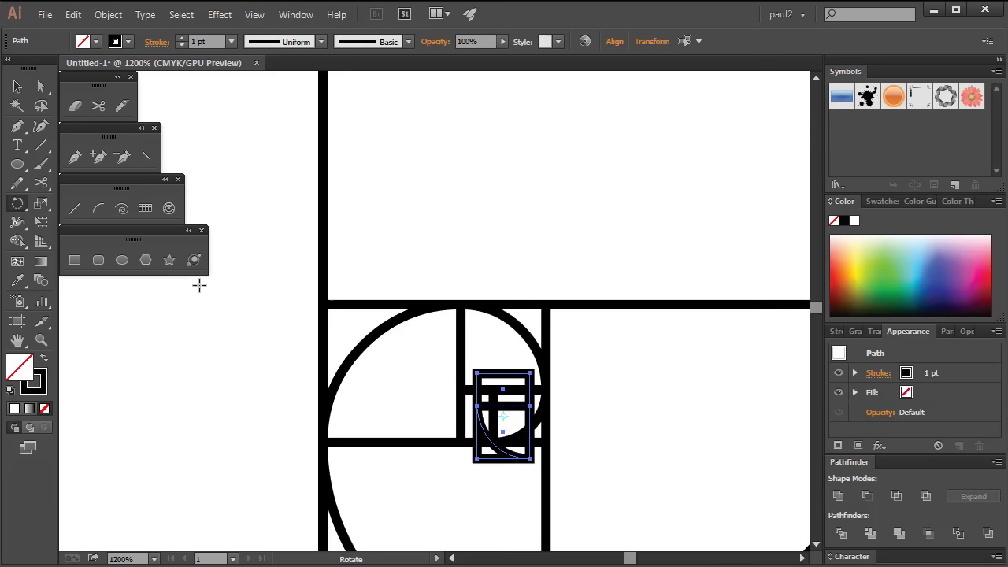
double_click(41, 202)
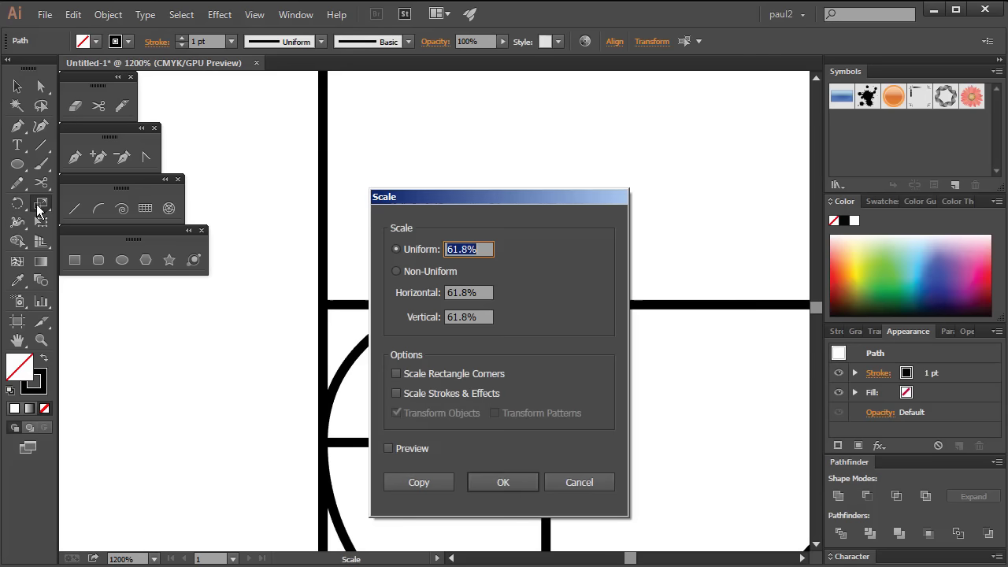
left_click(504, 482)
left_click_drag(521, 425, 493, 429)
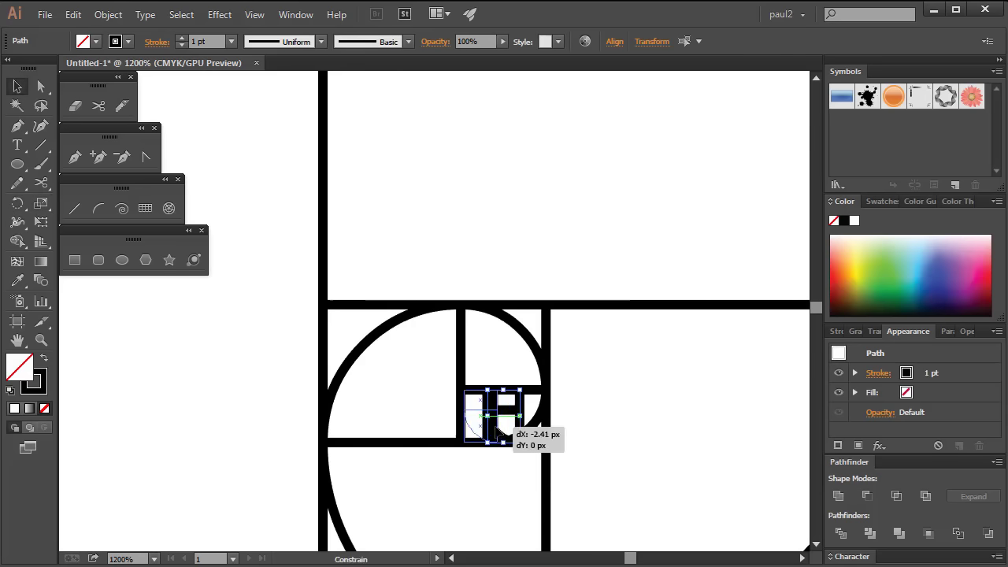
left_click(503, 490)
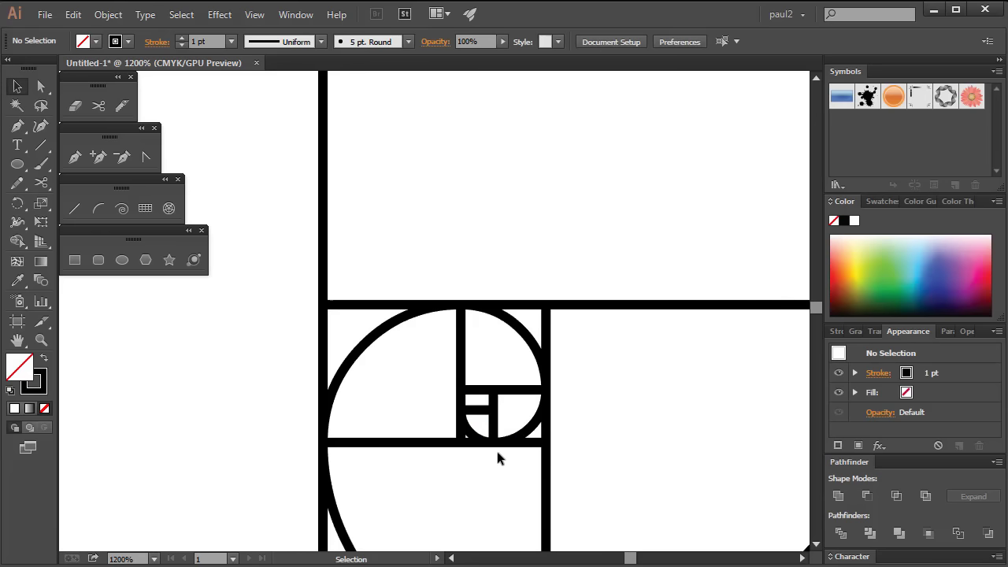
left_click(492, 424)
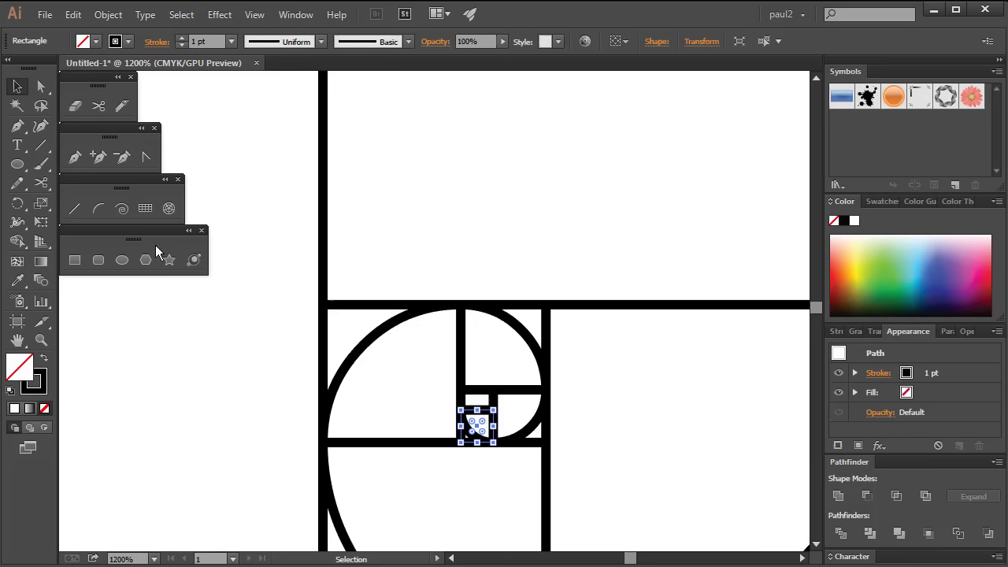
left_click(461, 478)
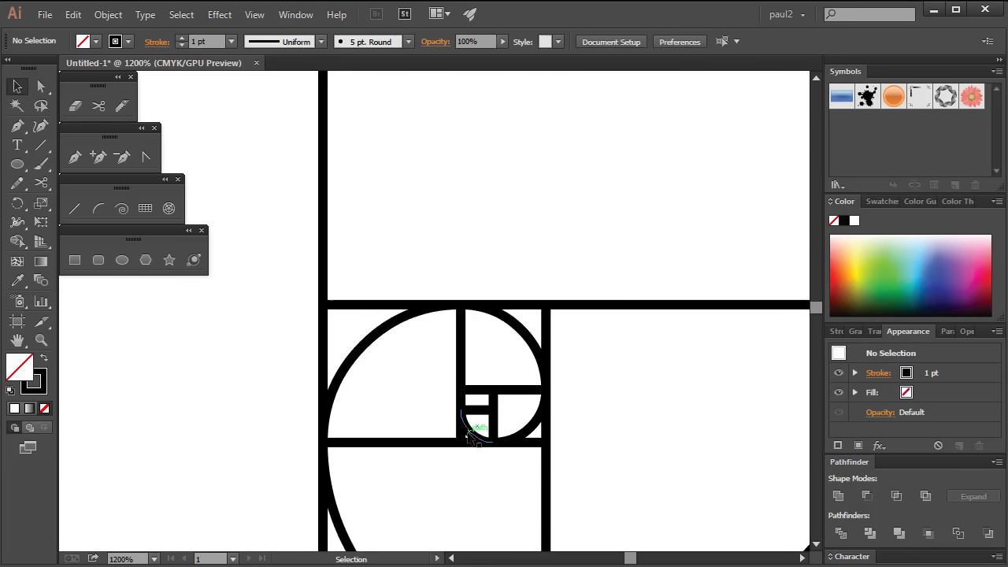
left_click(471, 436)
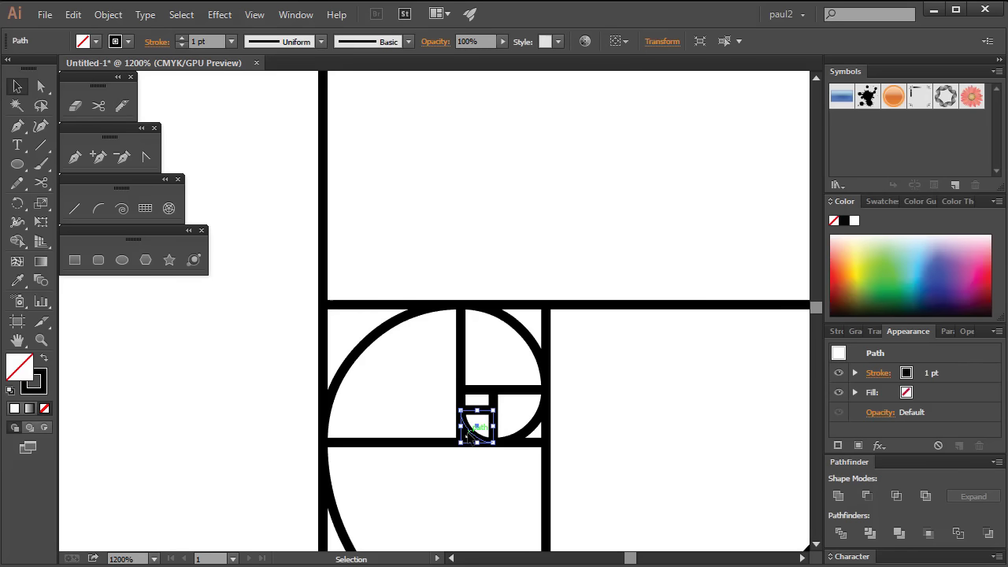
left_click(533, 444)
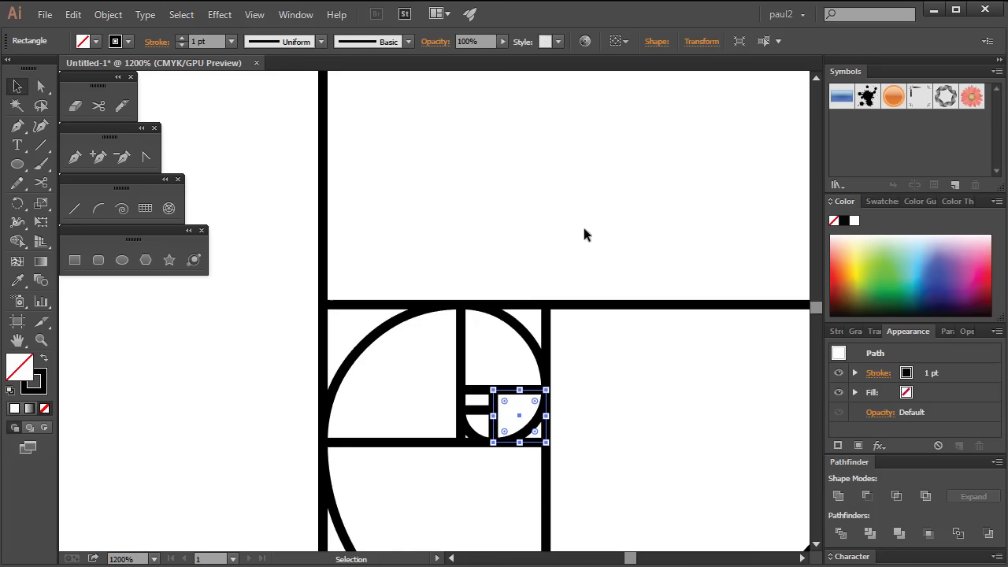
left_click(429, 443)
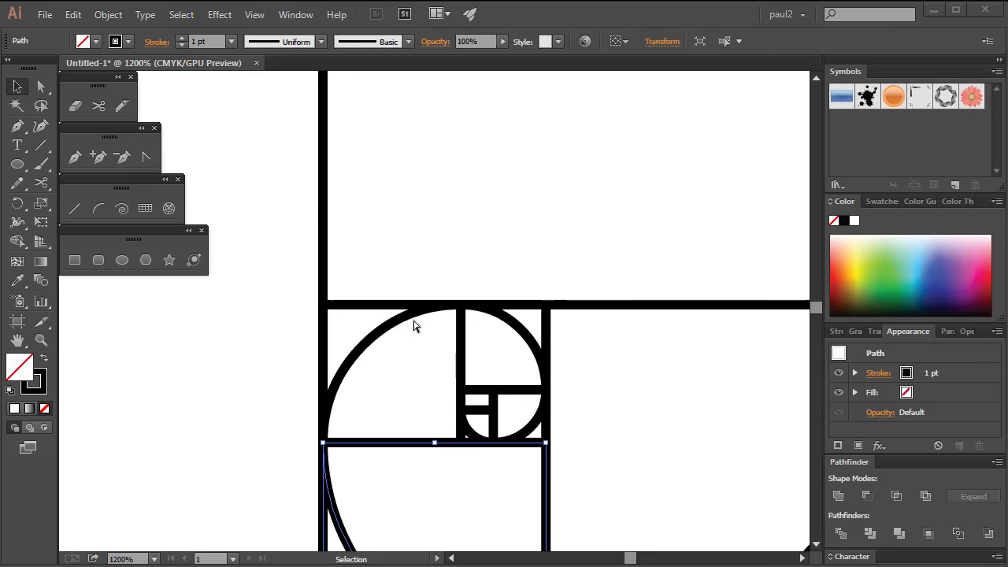
scroll(488, 318, "right", 2)
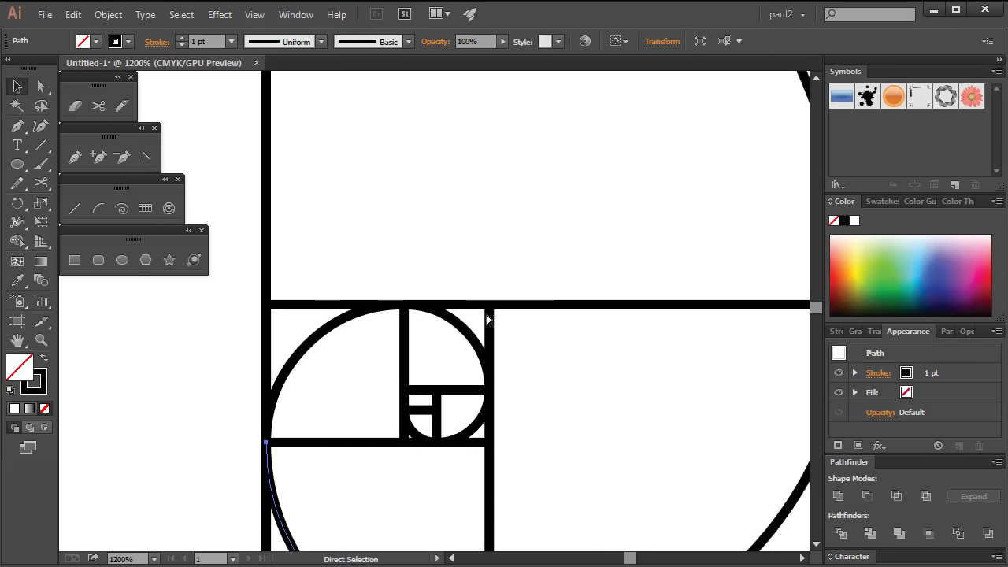
scroll(488, 318, "right", 2)
left_click(486, 315, "ctrl+alt+space")
left_click(485, 315, "ctrl+alt+space")
mouse_move(486, 315)
left_mouse_down()
mouse_move(619, 340)
mouse_move(656, 416)
left_mouse_up()
key("v")
Select all six spiral arcs, from the largest down to the innermost.
left_click(411, 318)
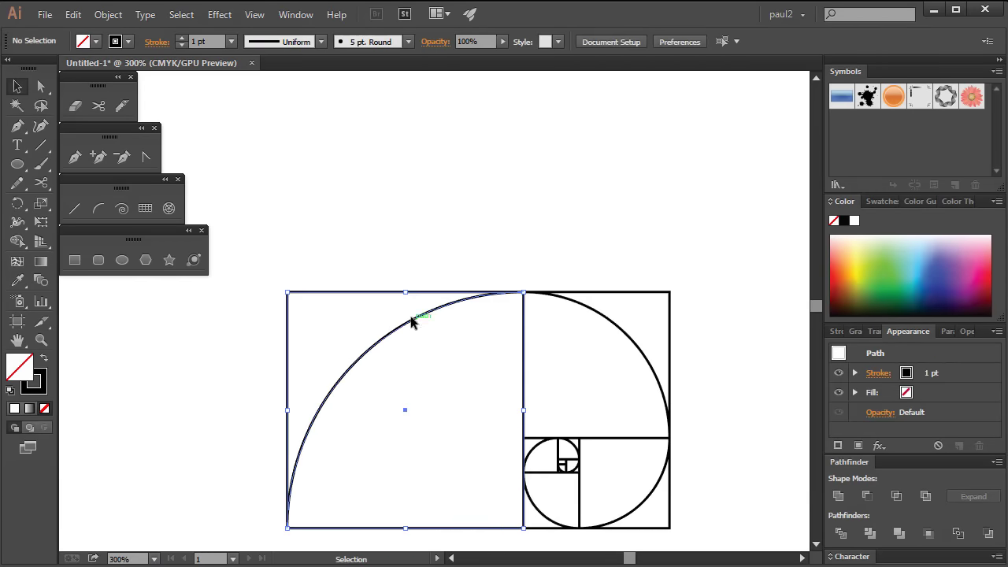
left_click(627, 337, "shift")
left_click(651, 497, "shift")
left_click(535, 516, "shift")
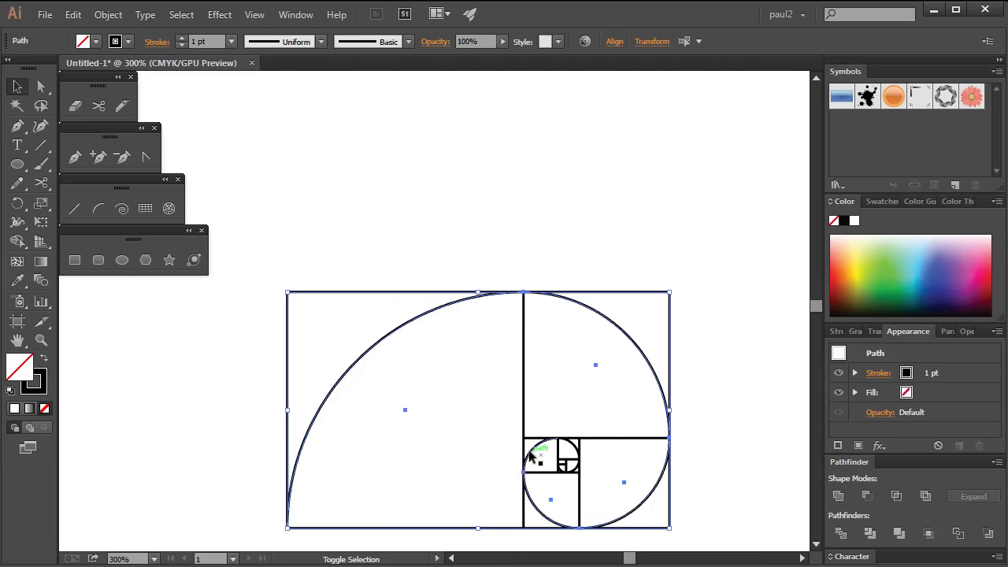
left_click(572, 449, "shift")
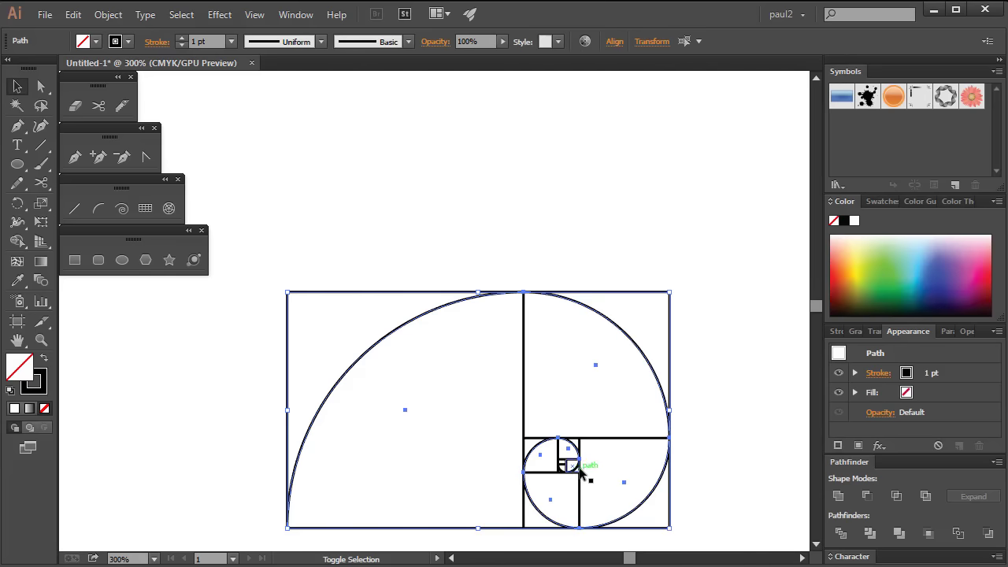
left_click(581, 467, "shift")
Give the selected arcs a red stroke and zoom in on the spiral centre.
left_click(118, 44)
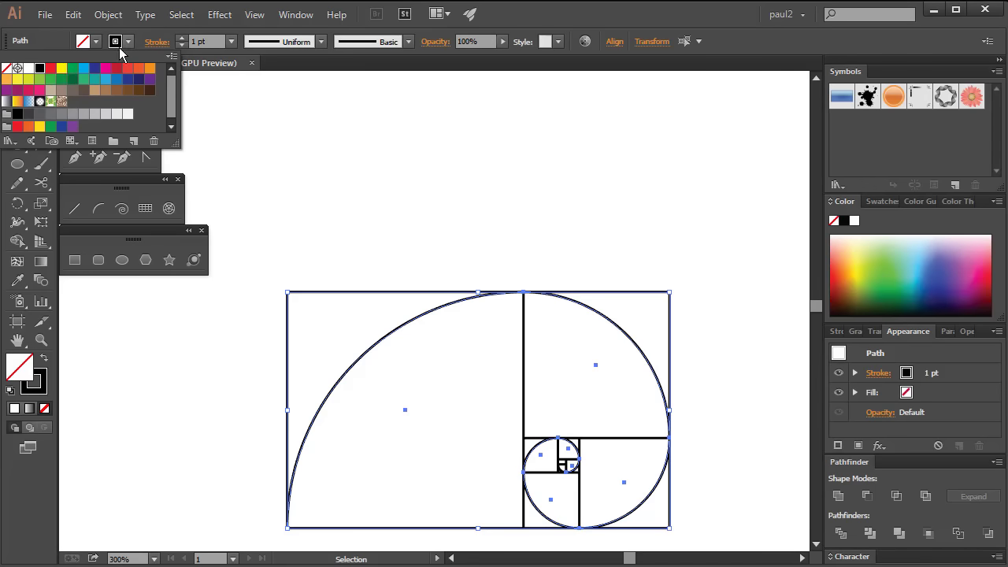
left_click(54, 73)
key("z")
left_click(648, 416)
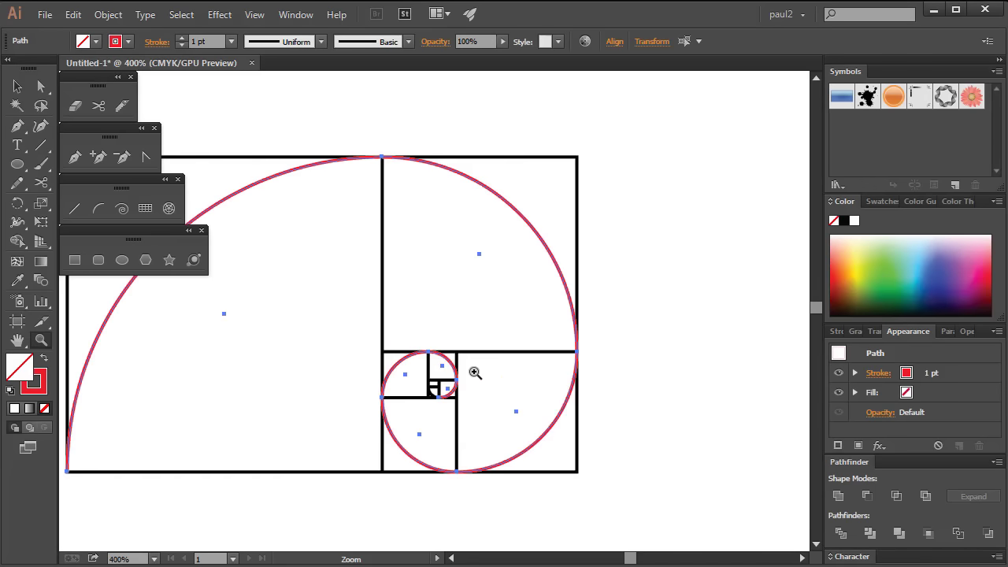
left_click(475, 371)
left_click_drag(339, 248, 536, 398)
left_click(520, 394, "ctrl")
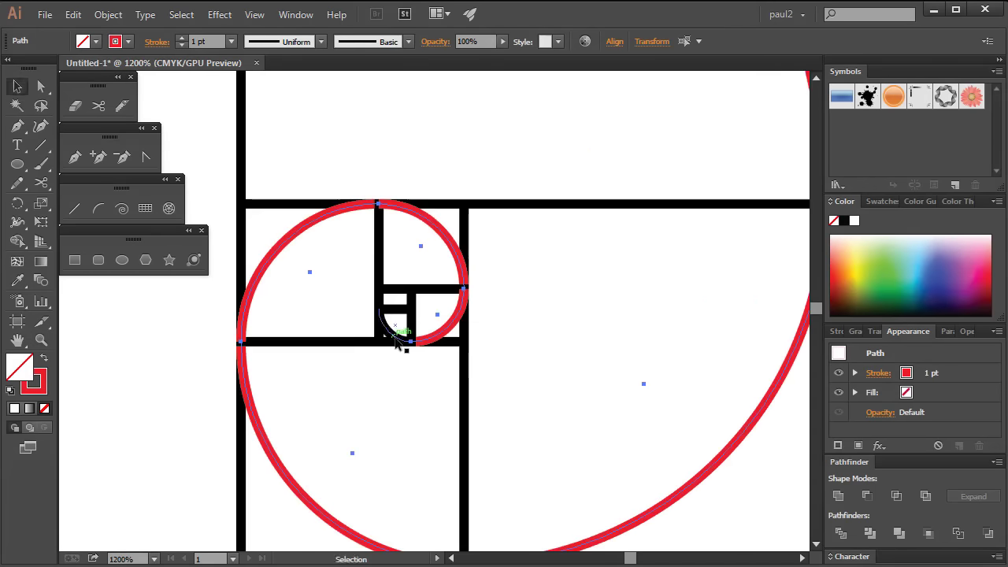
Copy the red stroke onto the smallest inner arc with the Eyedropper.
left_click(388, 329)
key("i")
left_click(446, 228)
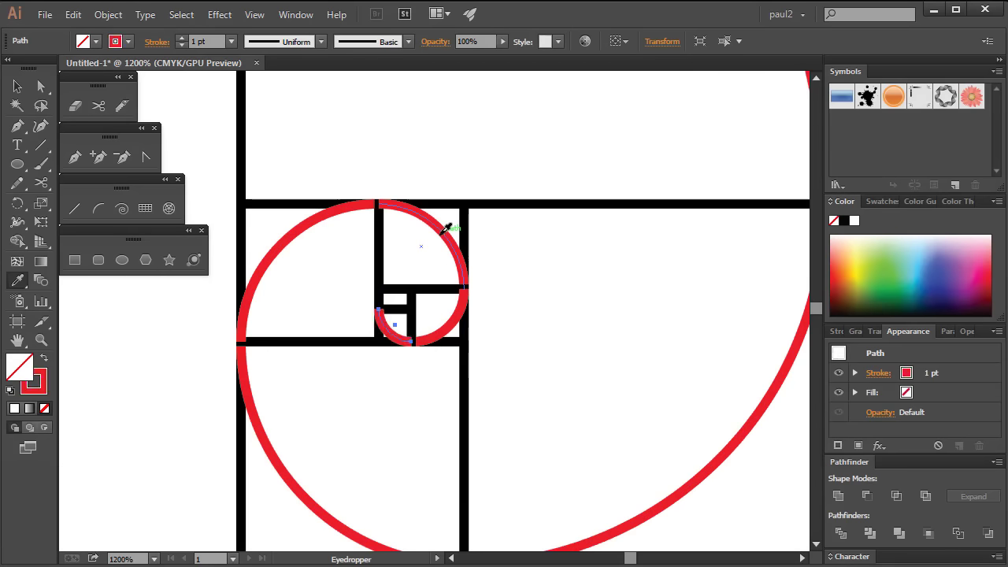
key("z")
key("alt+v")
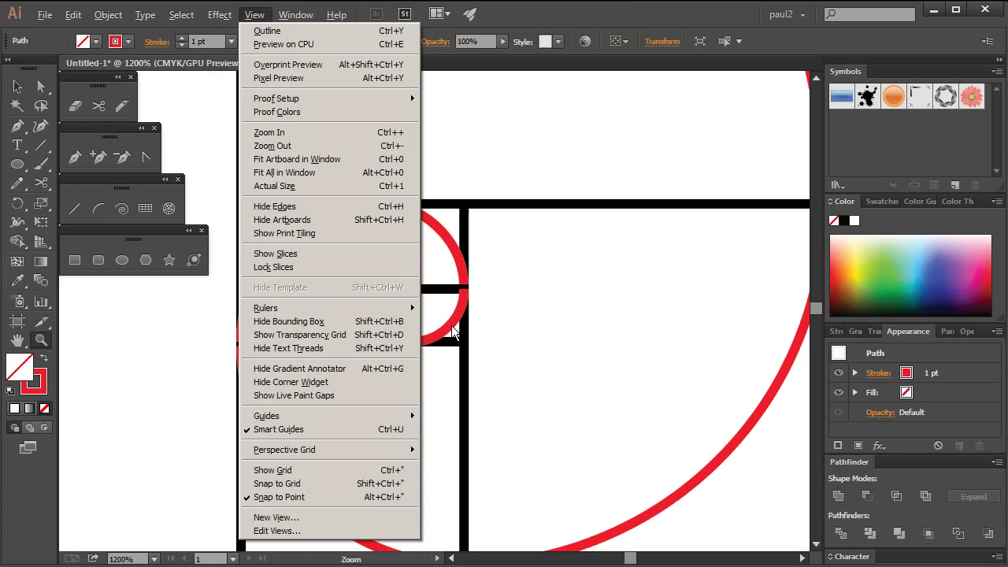
left_click(453, 331)
Select the small, medium, larger and remaining red arcs across the spiral.
key("v")
left_click(418, 324)
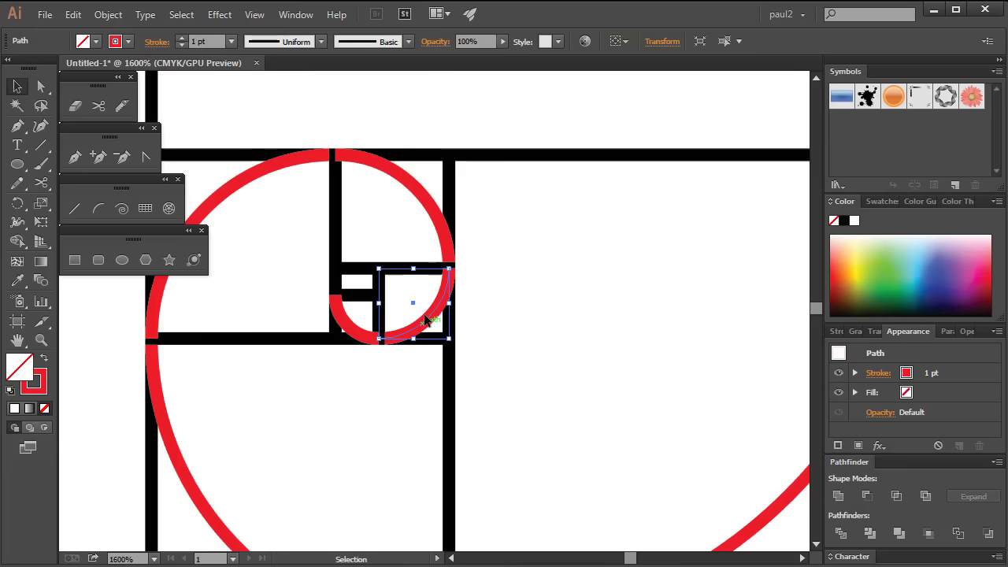
left_click(439, 222, "shift")
left_click(286, 161, "shift")
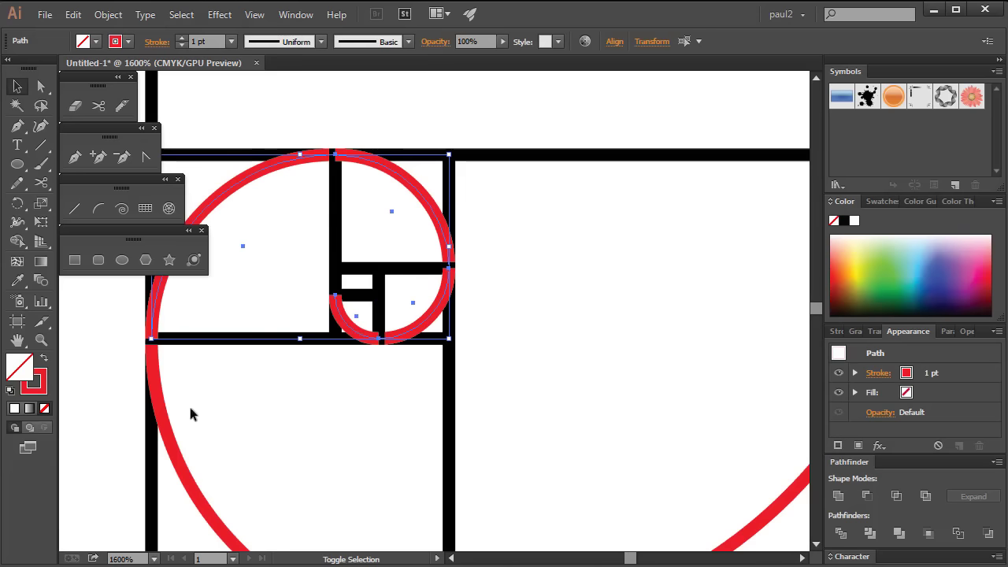
left_click(177, 449, "shift")
left_click(742, 533, "shift")
left_click_drag(675, 255, 567, 361)
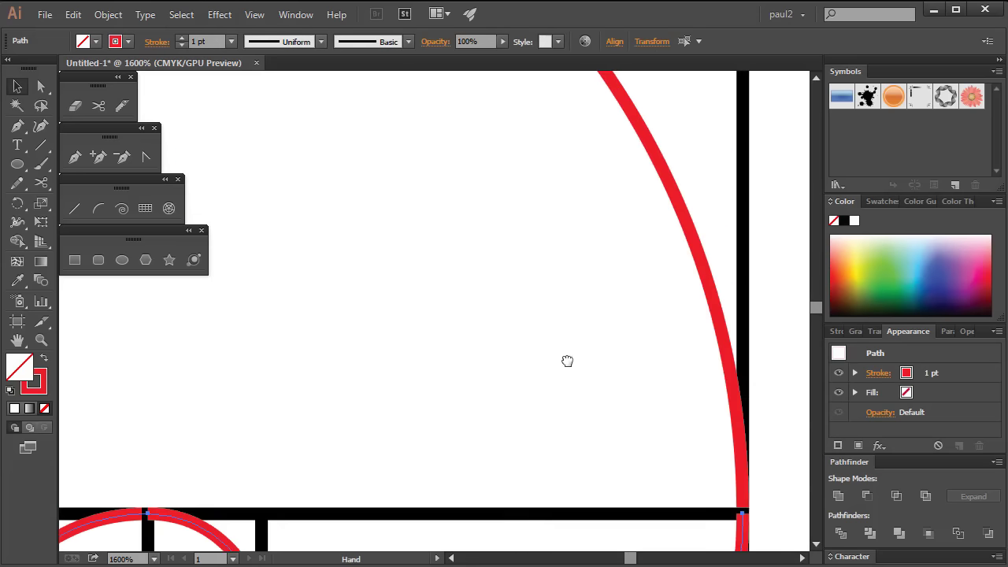
left_click_drag(394, 254, 709, 20)
left_click_drag(276, 330, 342, 331)
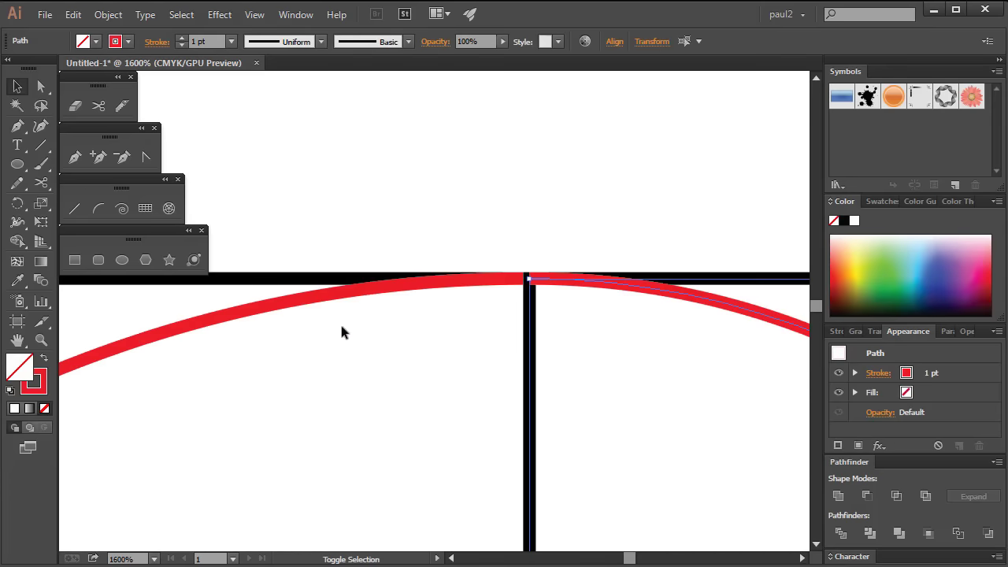
left_click(307, 298, "shift")
right_click(304, 300)
Zoom out to the full golden spiral and deselect everything.
left_click(447, 472)
key("z")
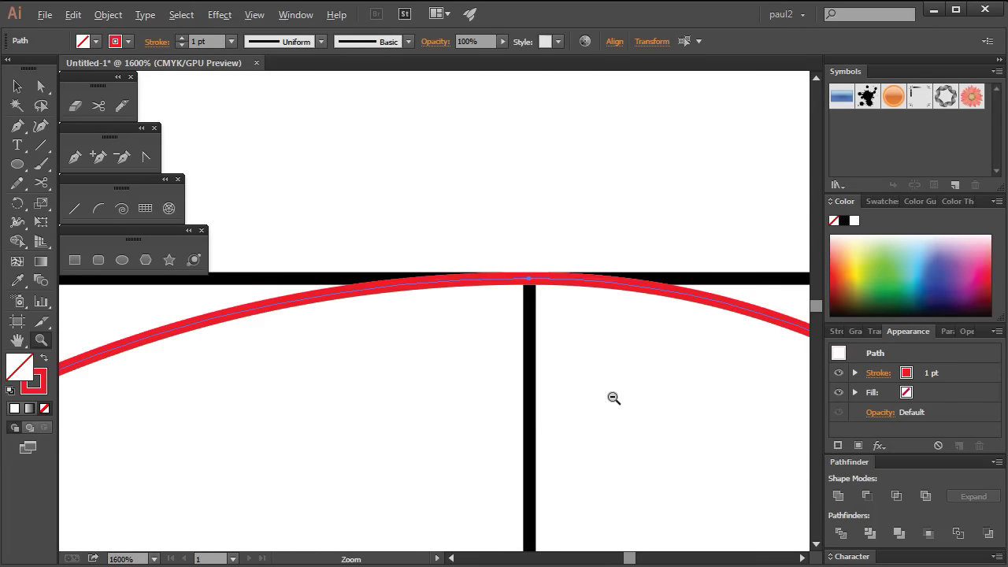
scroll(333, 385, "down", 2)
scroll(581, 286, "down", 2)
scroll(358, 273, "down", 1)
scroll(358, 273, "down", 1)
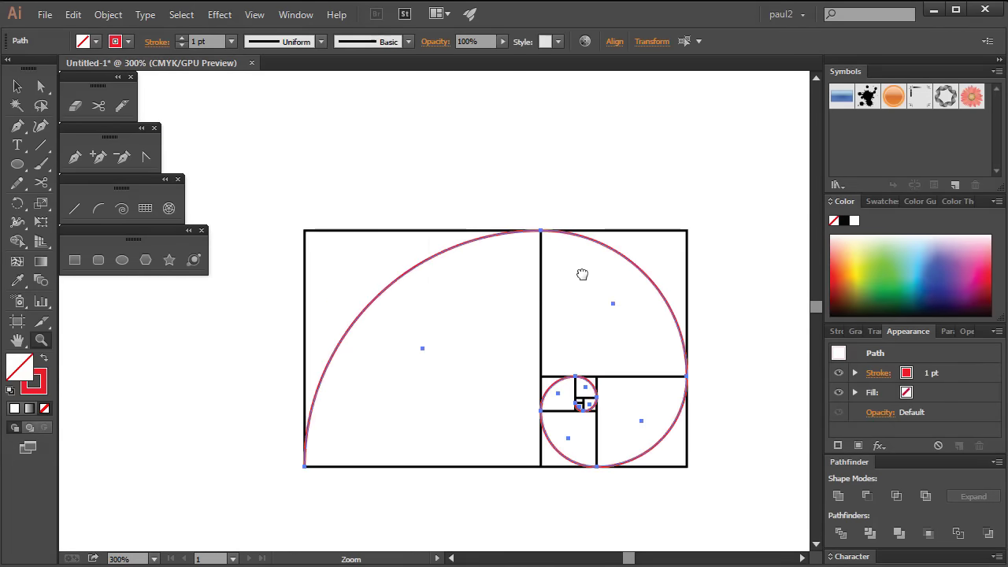
key("ctrl+shift+a")
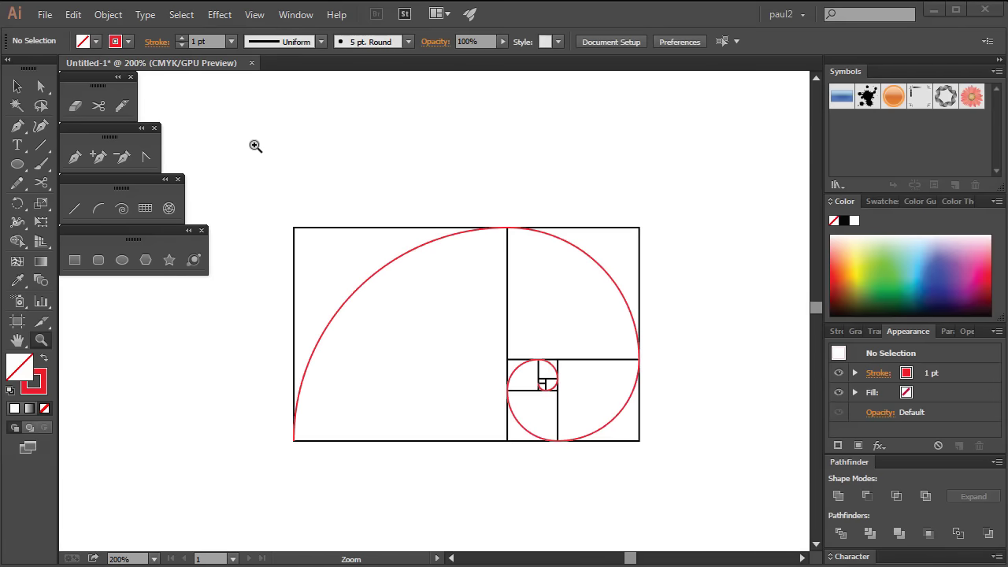
Draw short red vertical ticks above the rectangle's left and right edges.
left_click(73, 209)
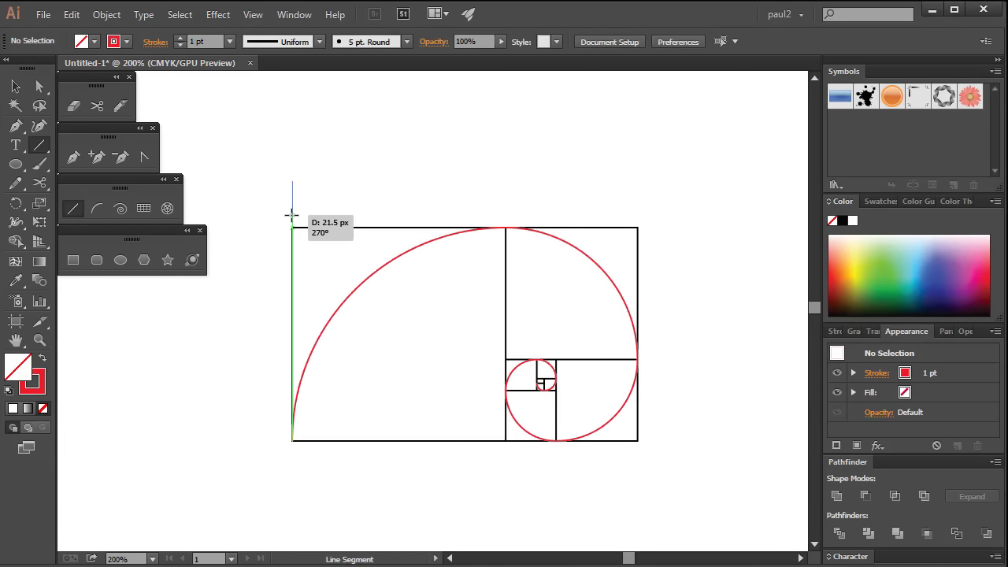
left_click_drag(292, 181, 292, 214)
left_click_drag(637, 181, 637, 213)
scroll(454, 254, "up", 1)
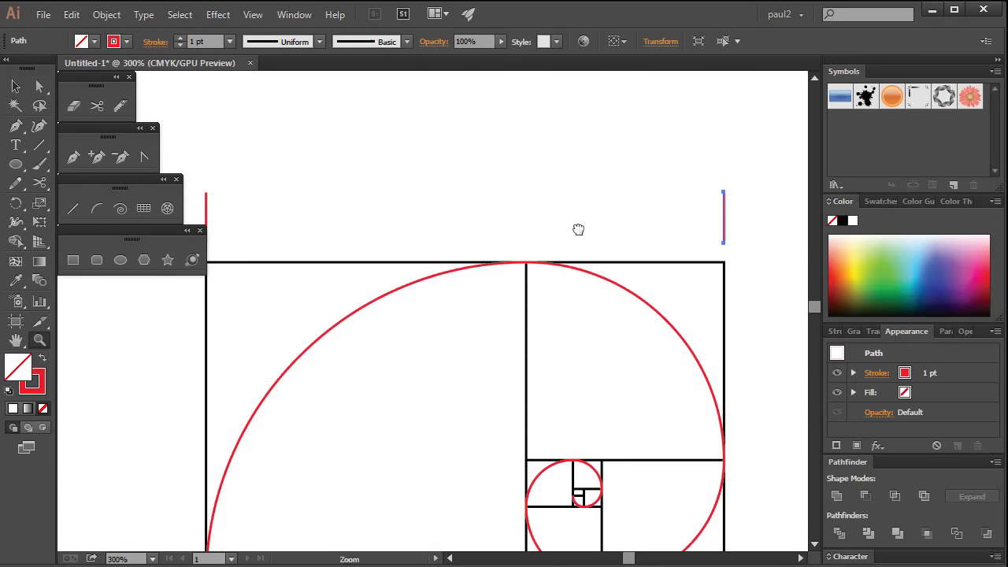
Alt-drag a copy of the right tick onto the middle divider.
key("v")
left_click_drag(722, 218, 526, 218)
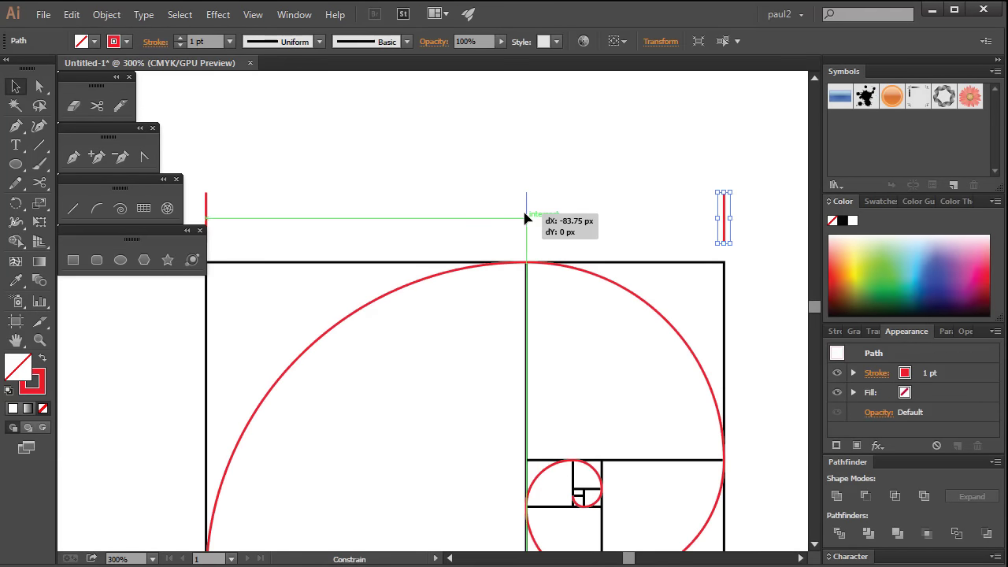
key("ctrl+shift+a")
left_click(73, 209)
Draw a horizontal line between the left and middle ticks, and copy it across the right segment.
mouse_move(261, 194)
left_mouse_down()
mouse_move(777, 240)
mouse_move(580, 240)
left_mouse_up()
key("v")
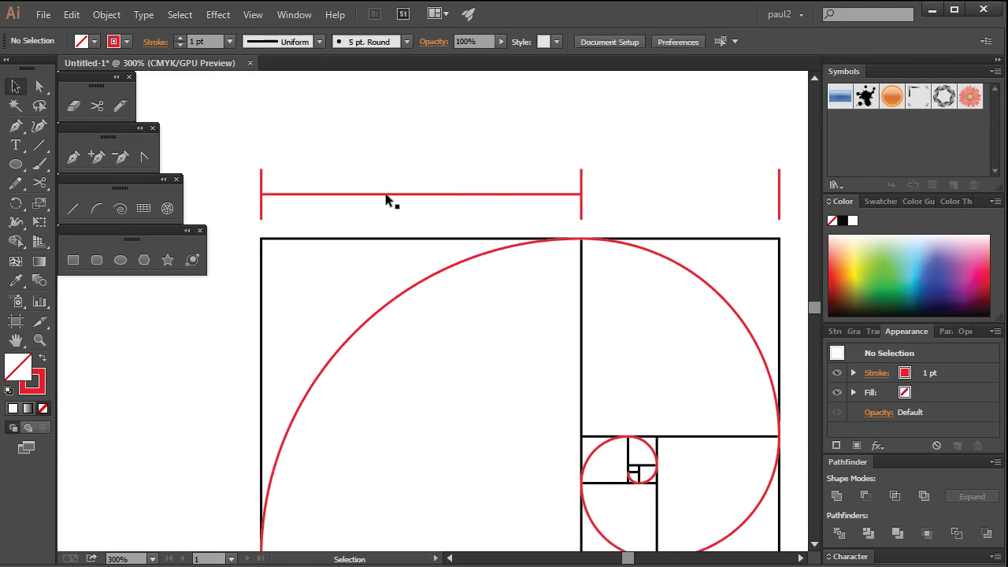
left_click(387, 194)
left_click_drag(262, 194, 778, 191)
key("ctrl+shift+a")
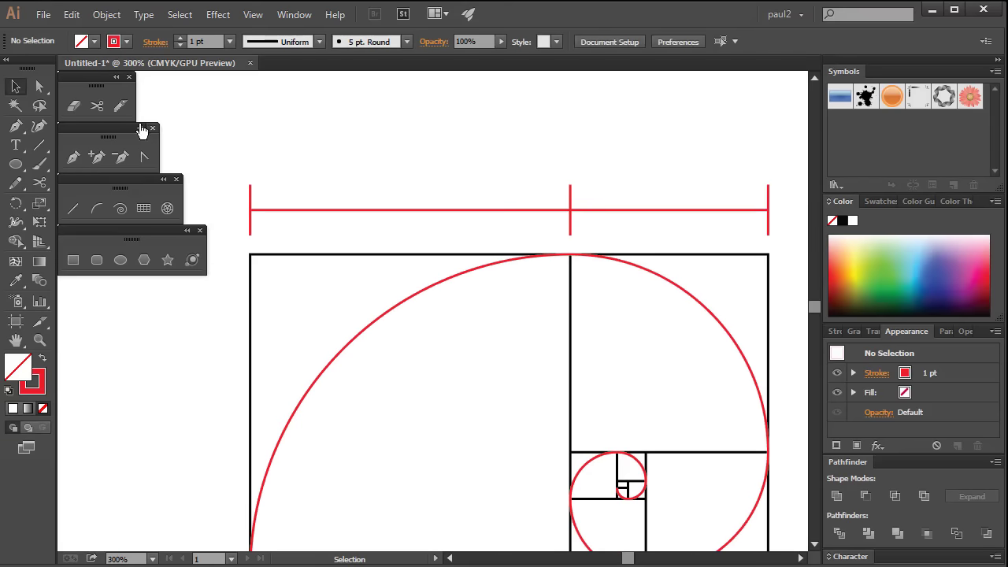
Add the label "a = 1" centred above the left segment.
key("t")
left_click(360, 201)
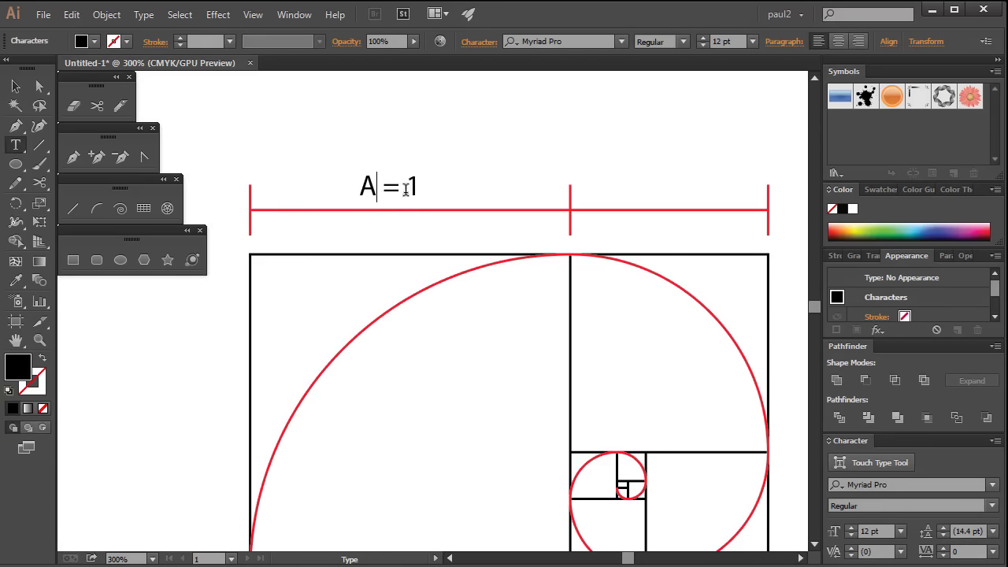
key("Escape")
left_click_drag(364, 189, 388, 194)
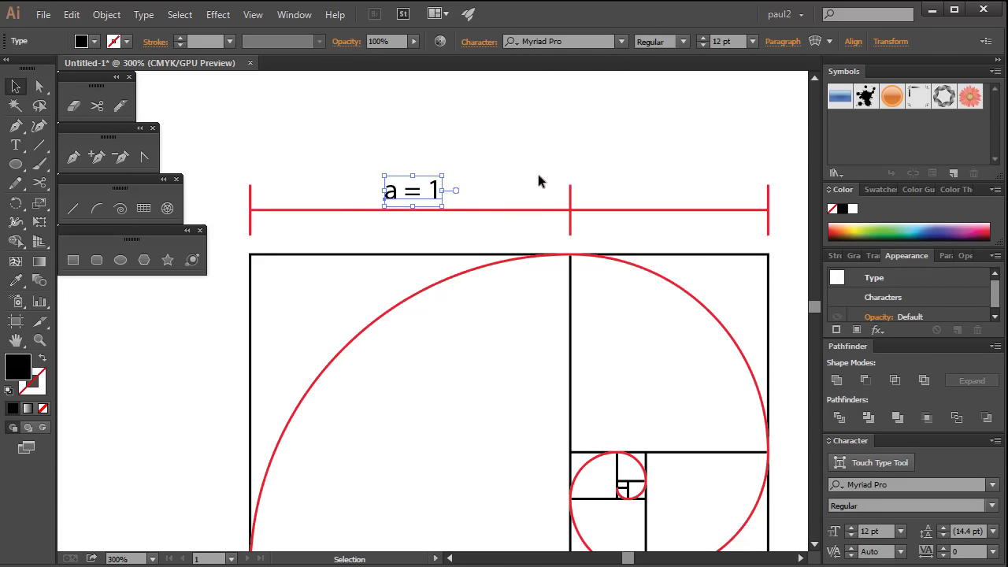
Add the label "b=0.618" centred above the right segment.
left_click(15, 145)
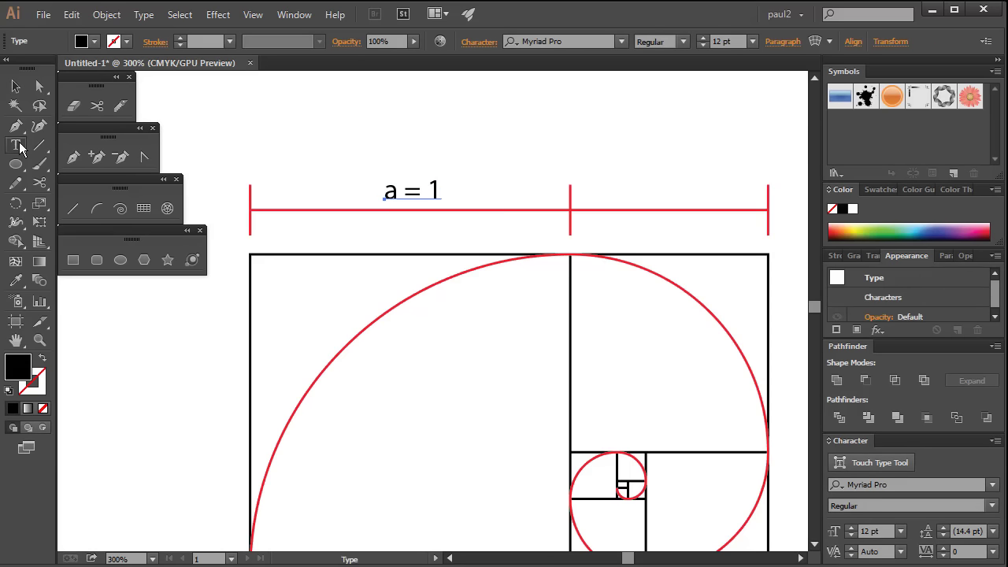
left_click(633, 187)
type("b=0.618")
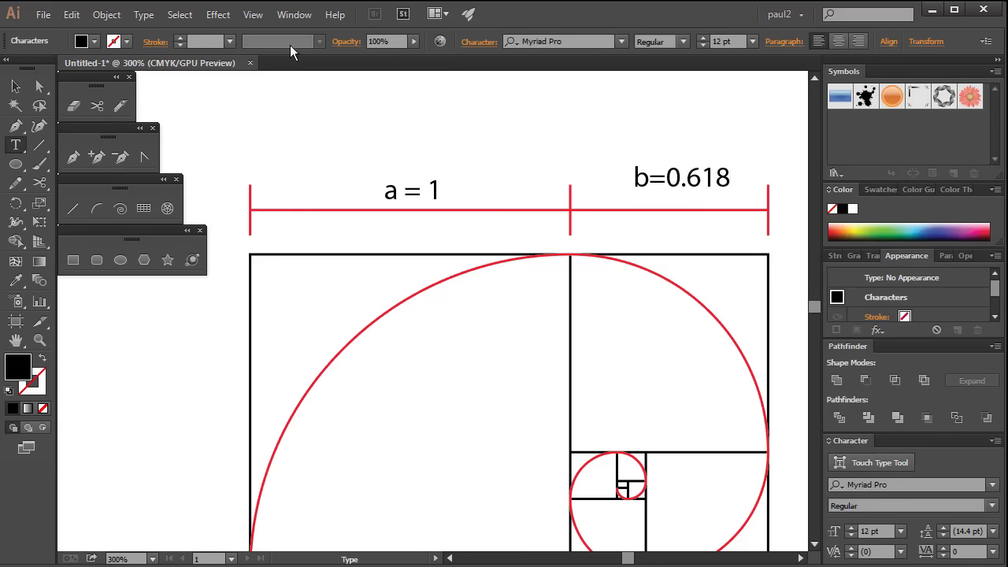
type("0.618")
key("Escape")
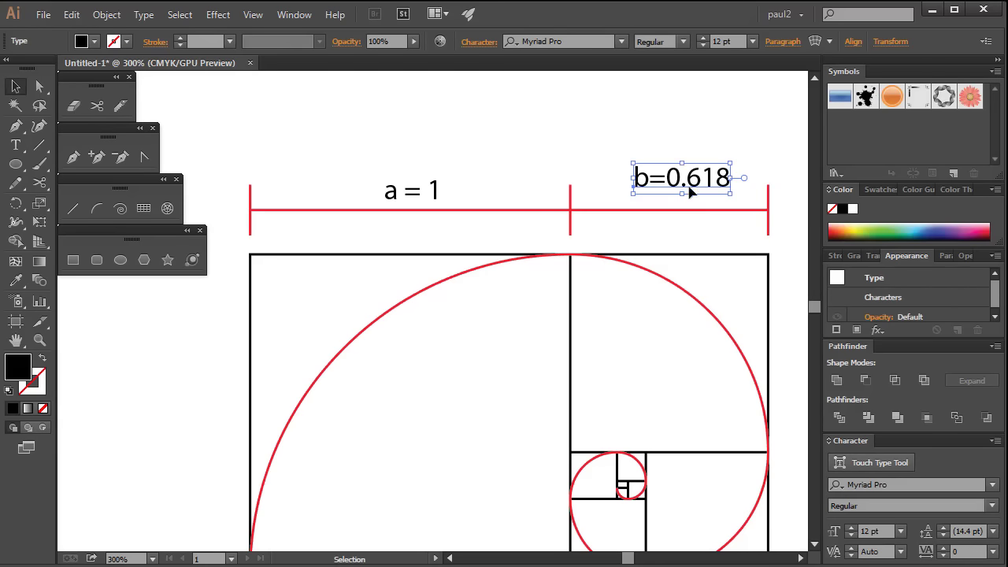
left_click(730, 126)
left_click_drag(679, 289, 634, 201)
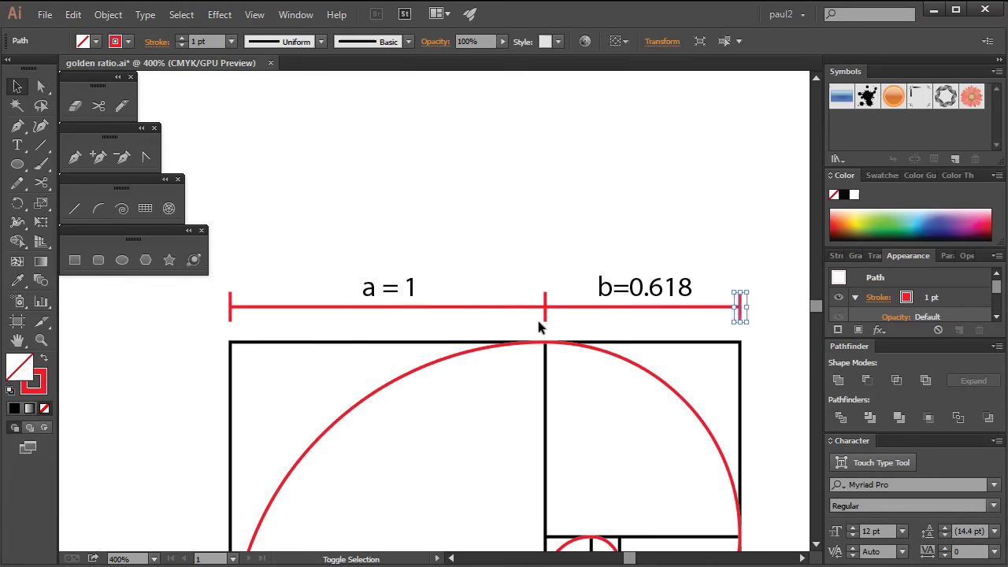
Duplicate the top dimension line and move the copy below the rectangle.
left_click(263, 309)
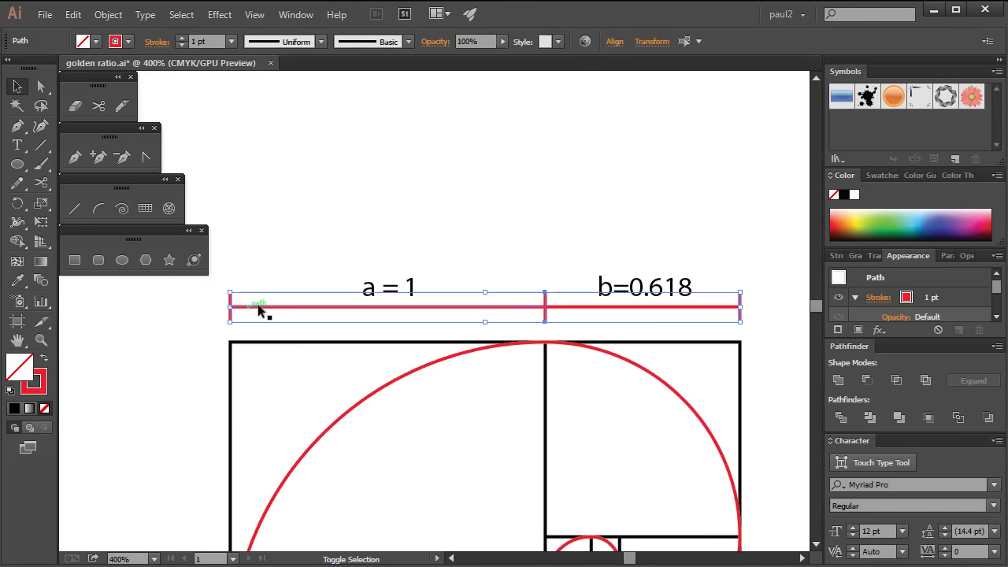
left_click(552, 239)
scroll(586, 184, "down", 3)
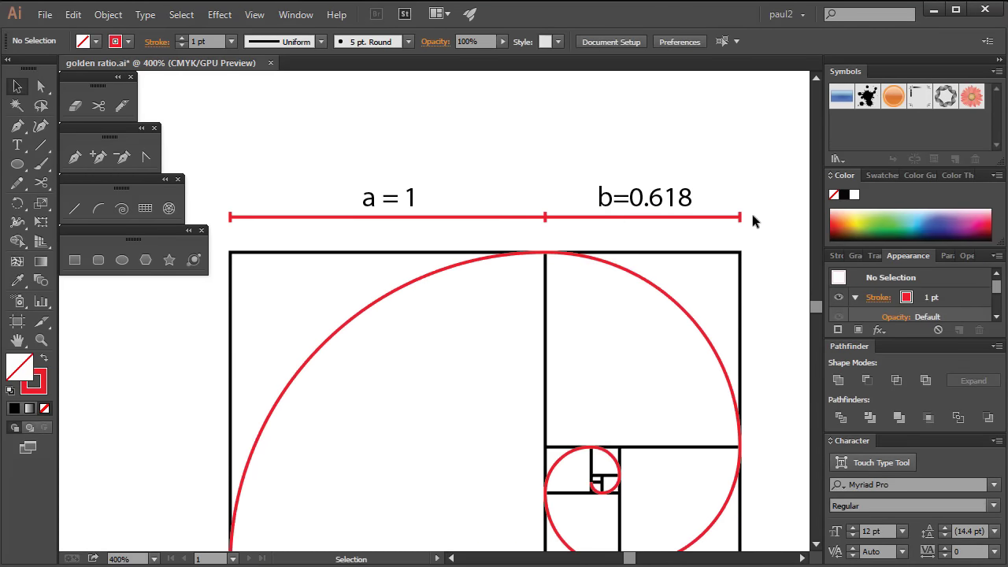
left_click_drag(753, 225, 359, 232)
scroll(360, 231, "down", 3)
key("ctrl+c")
key("ctrl+f")
key("shift+Down")
key("shift+Down")
key("shift+Down")
key("shift+Down")
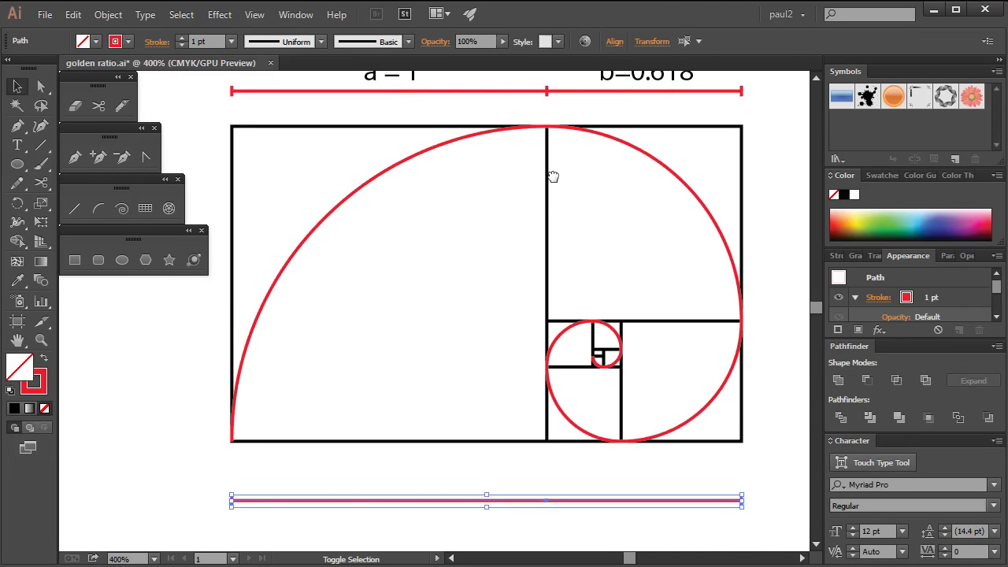
left_click_drag(731, 241, 682, 246)
Label the bottom line "Φ(Phi)=1.618" and scale the label into place.
key("t")
left_click(386, 477)
type("Φ(Phi)=1.618")
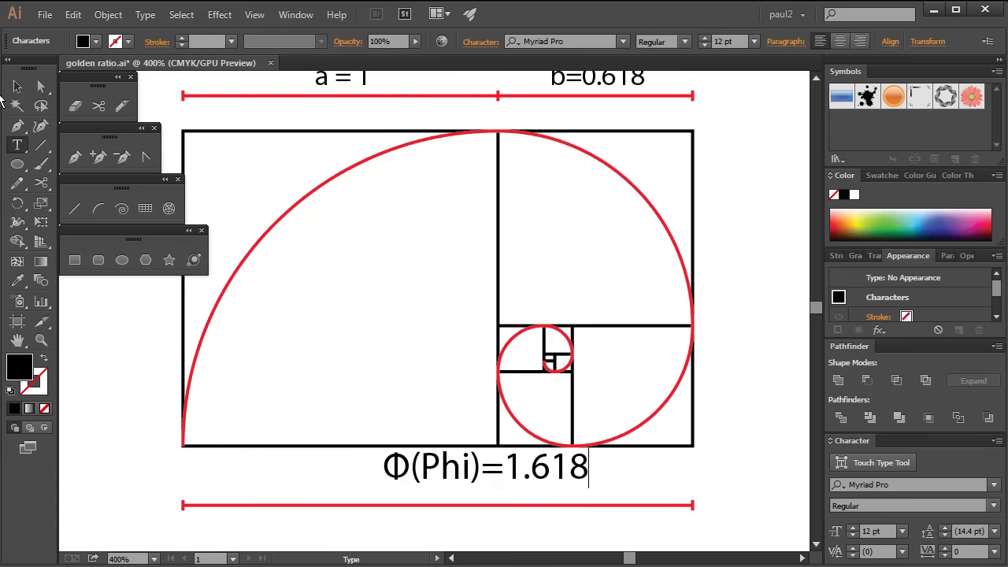
key("Escape")
left_click_drag(589, 451, 544, 470)
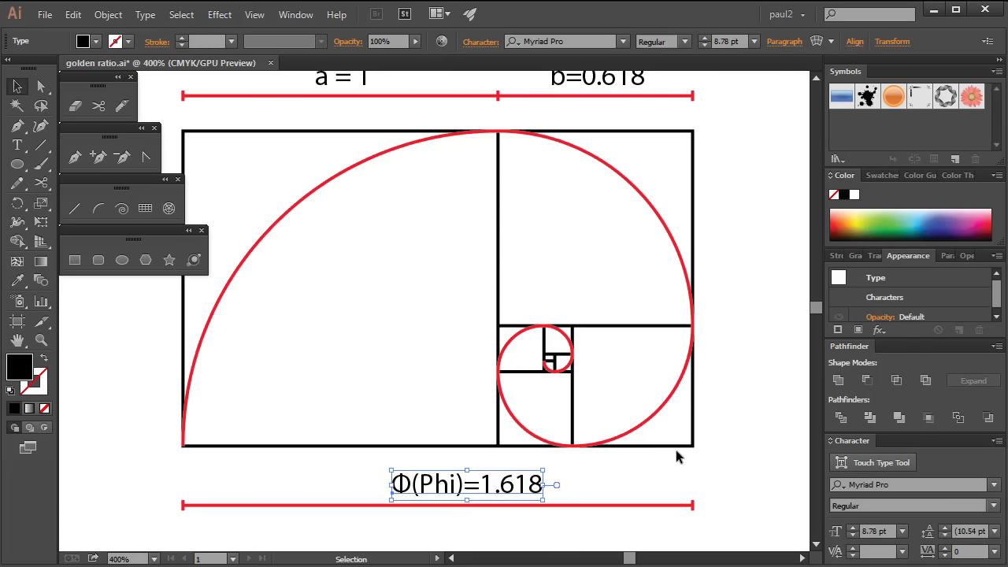
key("backslash")
Draw a red vertical line beside the rectangle's right edge.
left_click_drag(739, 130, 739, 446)
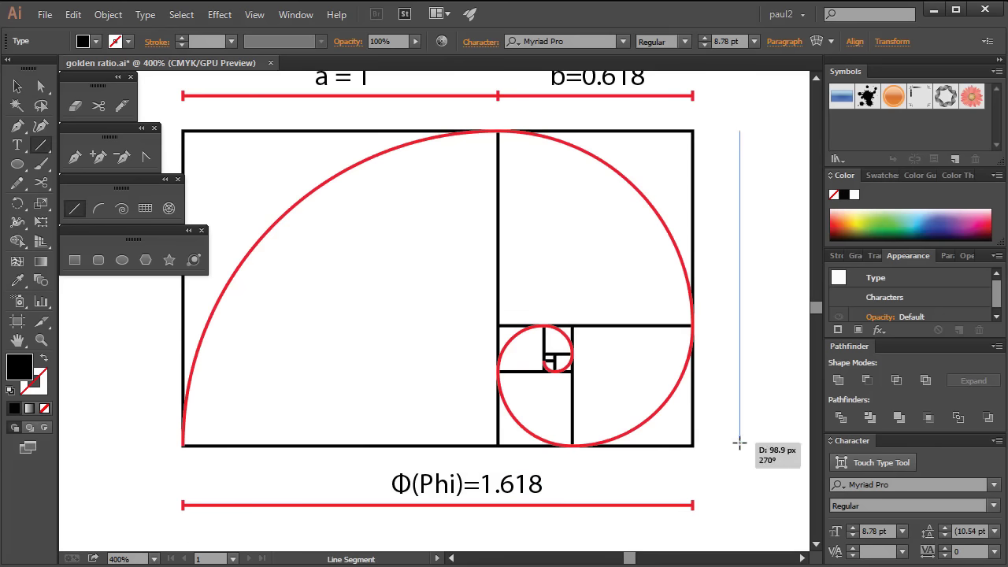
key("v")
left_click(779, 200)
left_click_drag(777, 180, 746, 198)
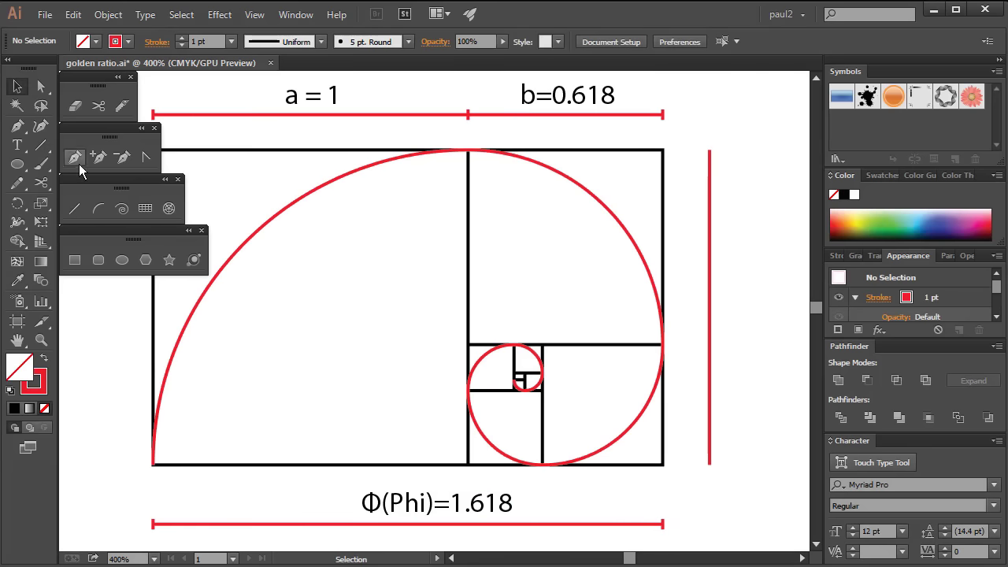
Create a short exact-length cap and place it across the vertical line's top.
key("backslash")
left_click(702, 150)
key("Return")
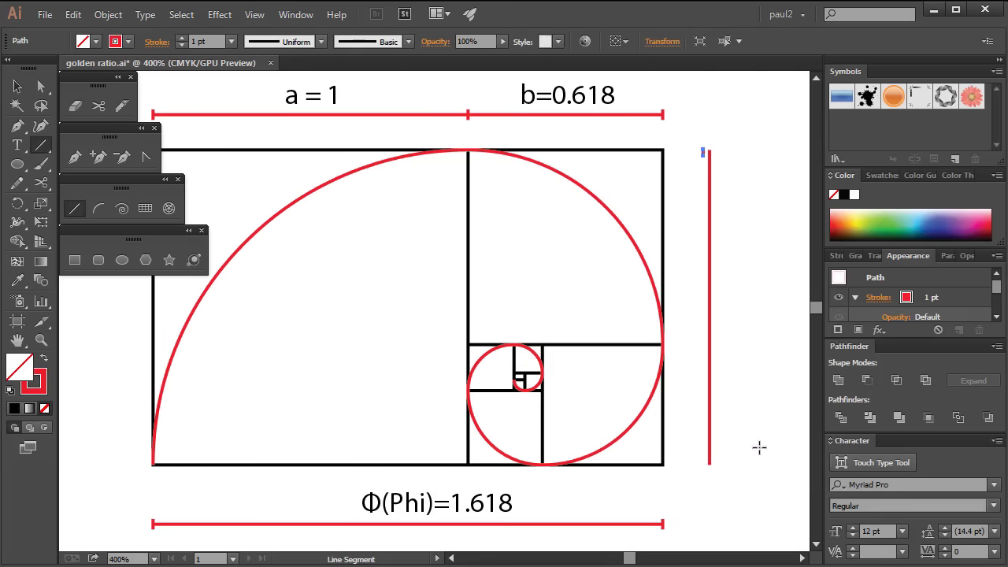
left_click_drag(699, 150, 719, 149)
key("ctrl+equal")
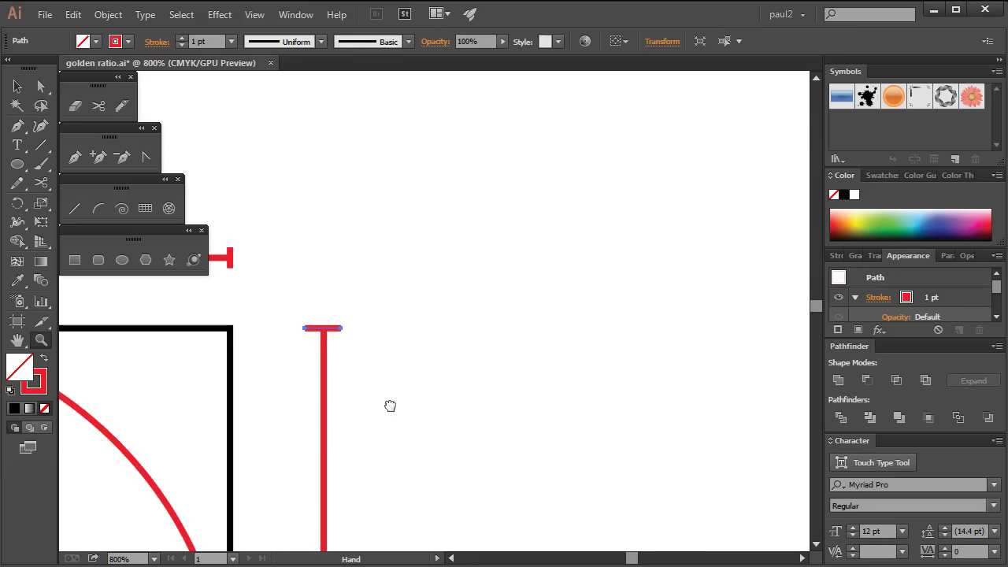
left_click_drag(389, 405, 713, 387)
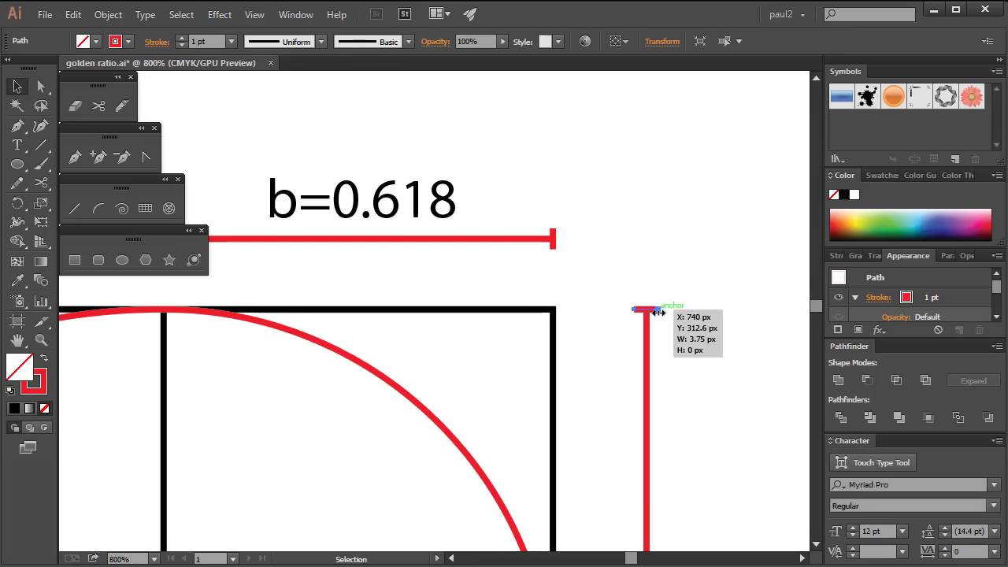
Zoom in to check the cap's position on the vertical line, then zoom back out.
left_click(709, 355)
key("ctrl+equal")
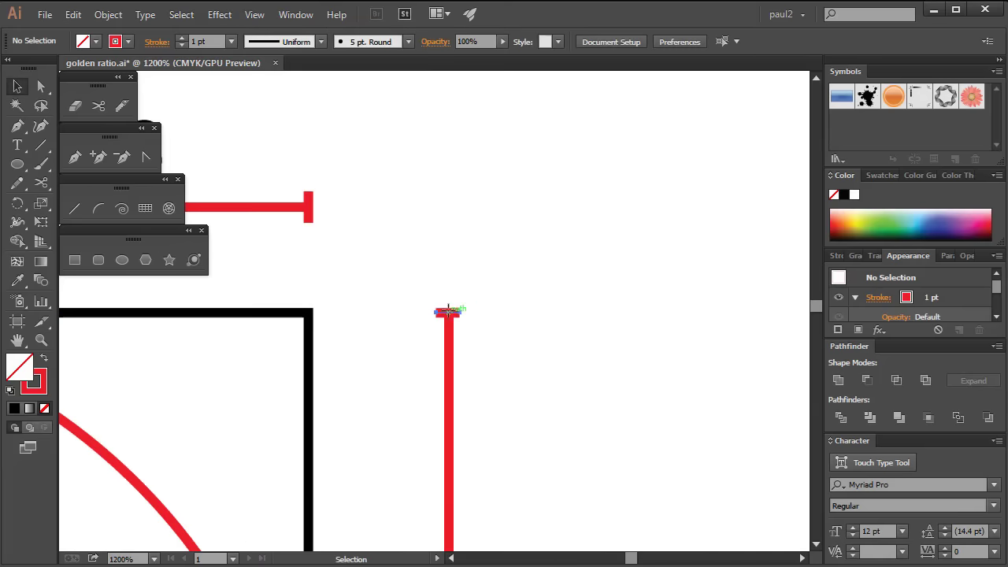
left_click(448, 310)
key("ctrl+minus")
key("ctrl+minus")
key("ctrl+minus")
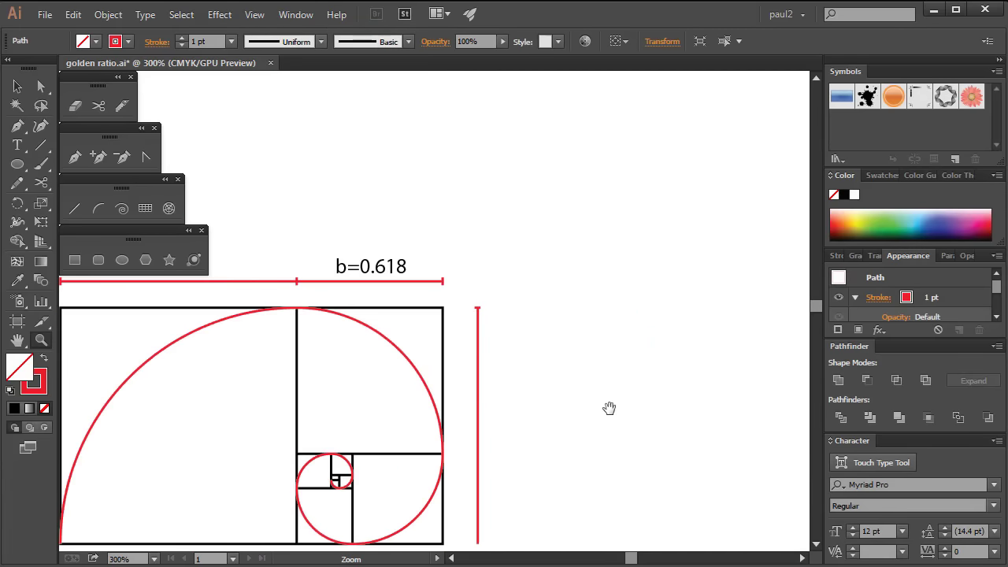
left_click_drag(609, 408, 394, 262)
left_click(623, 441)
key("ctrl+minus")
key("ctrl+minus")
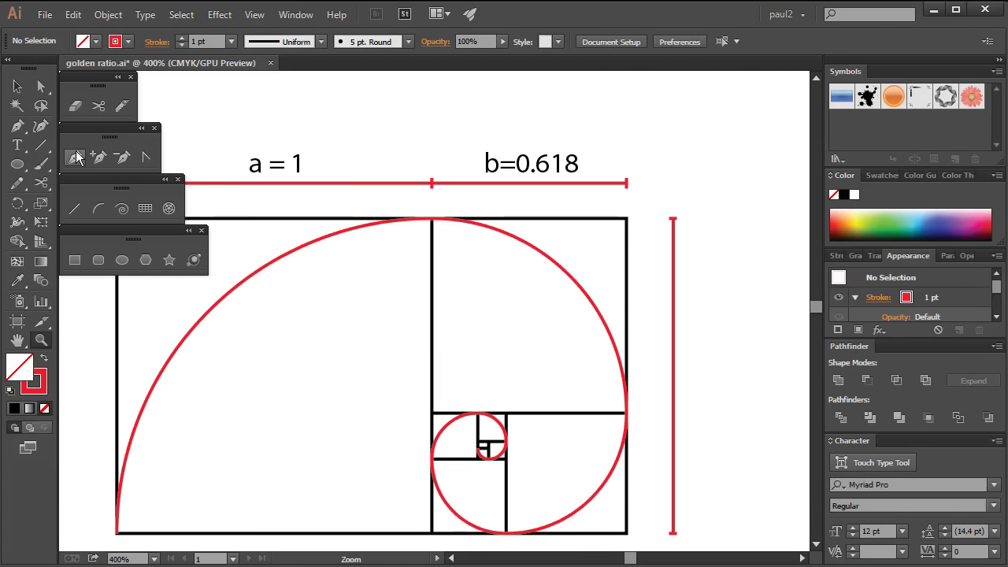
Alt-drag a copy of the "a = 1" label beside the vertical line.
key("v")
mouse_move(259, 167)
left_mouse_down()
mouse_move(709, 366)
mouse_move(499, 302)
left_mouse_up()
key("ctrl+shift+a")
key("ctrl+minus")
Copy the red spiral and move the duplicate below the diagram.
key("ctrl+plus")
key("ctrl+plus")
key("v")
left_click(709, 244)
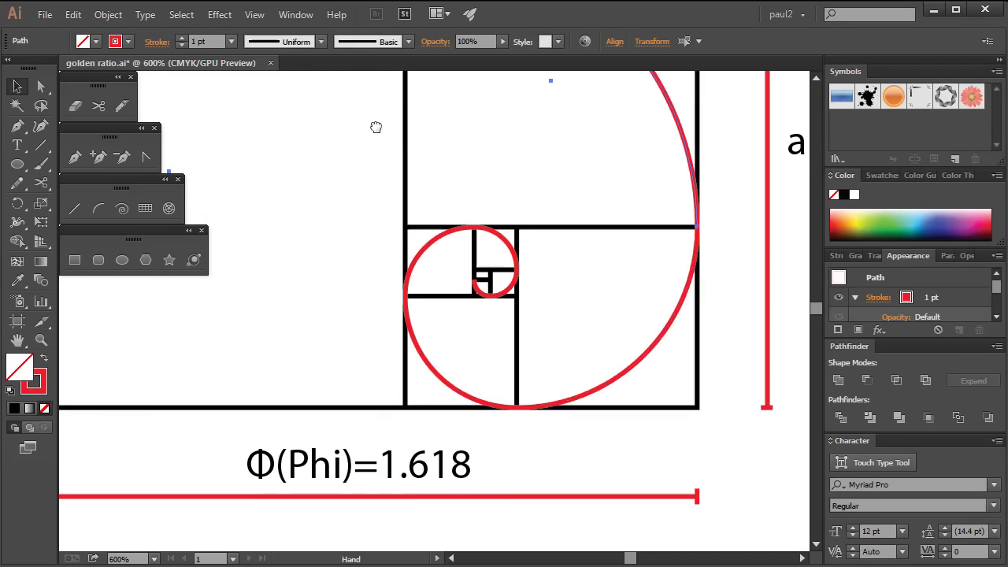
key("z")
key("ctrl+minus")
key("ctrl+minus")
key("ctrl+minus")
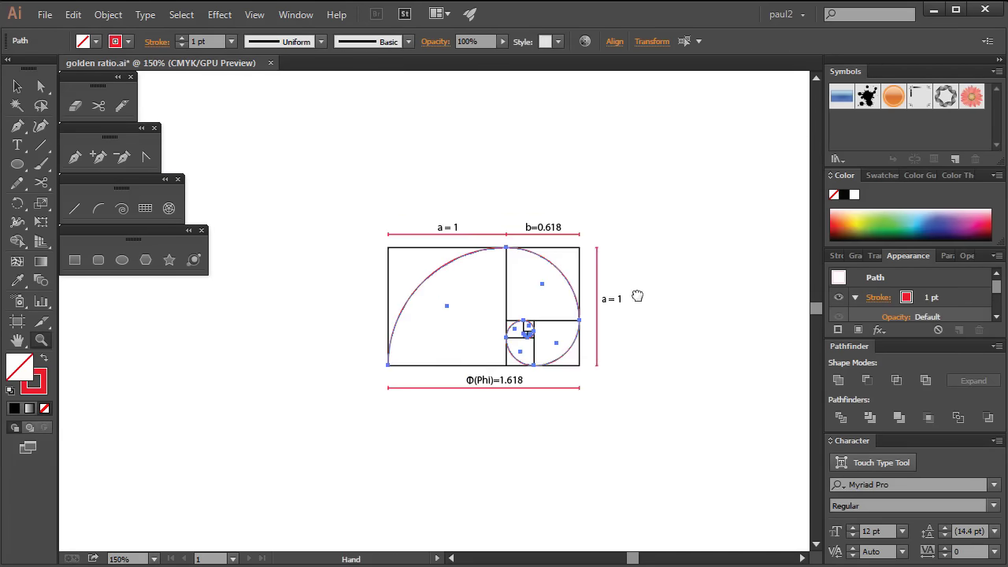
key("ctrl+c")
key("ctrl+f")
key("shift+Down")
key("shift+Down")
key("shift+Down")
key("v")
key("ctrl+shift+a")
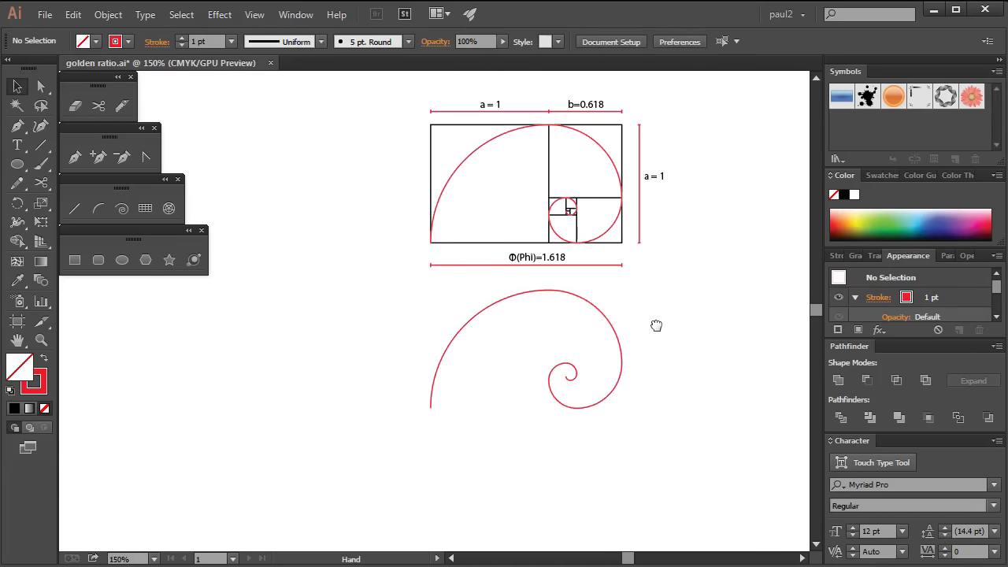